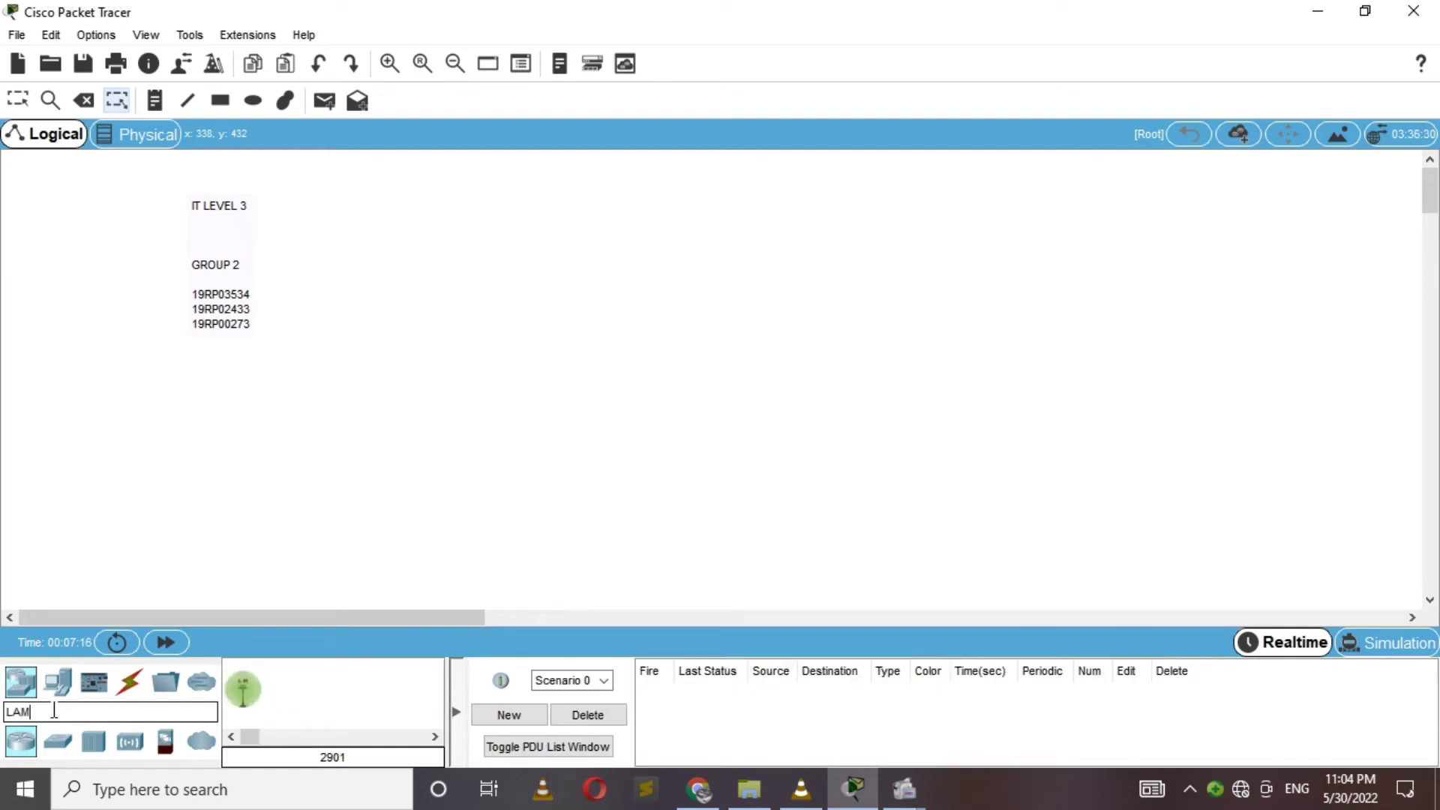
# Place four Street Lamps, IoT0 to IoT3, evenly spaced from left to right
pyautogui.click(243, 689)
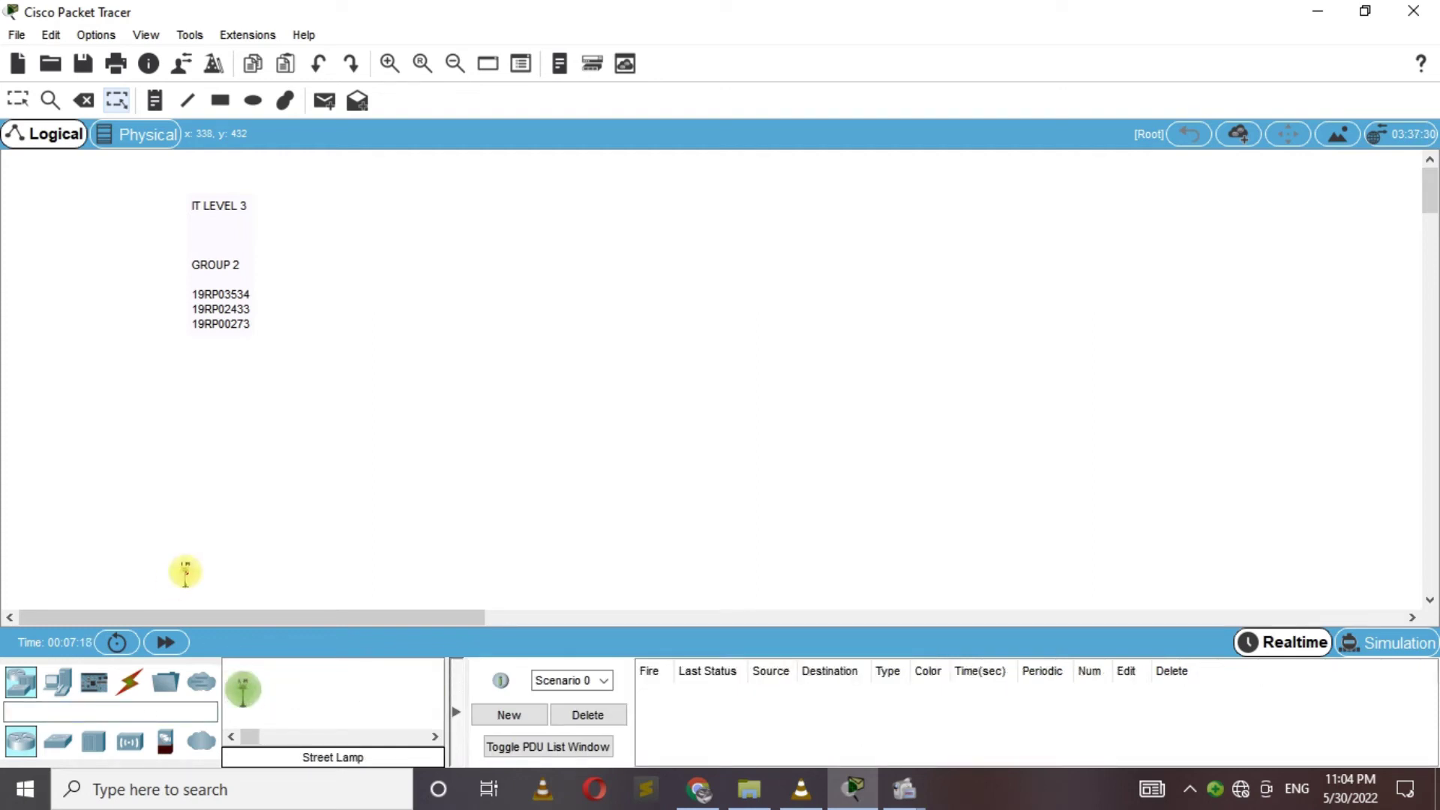
pyautogui.click(203, 396)
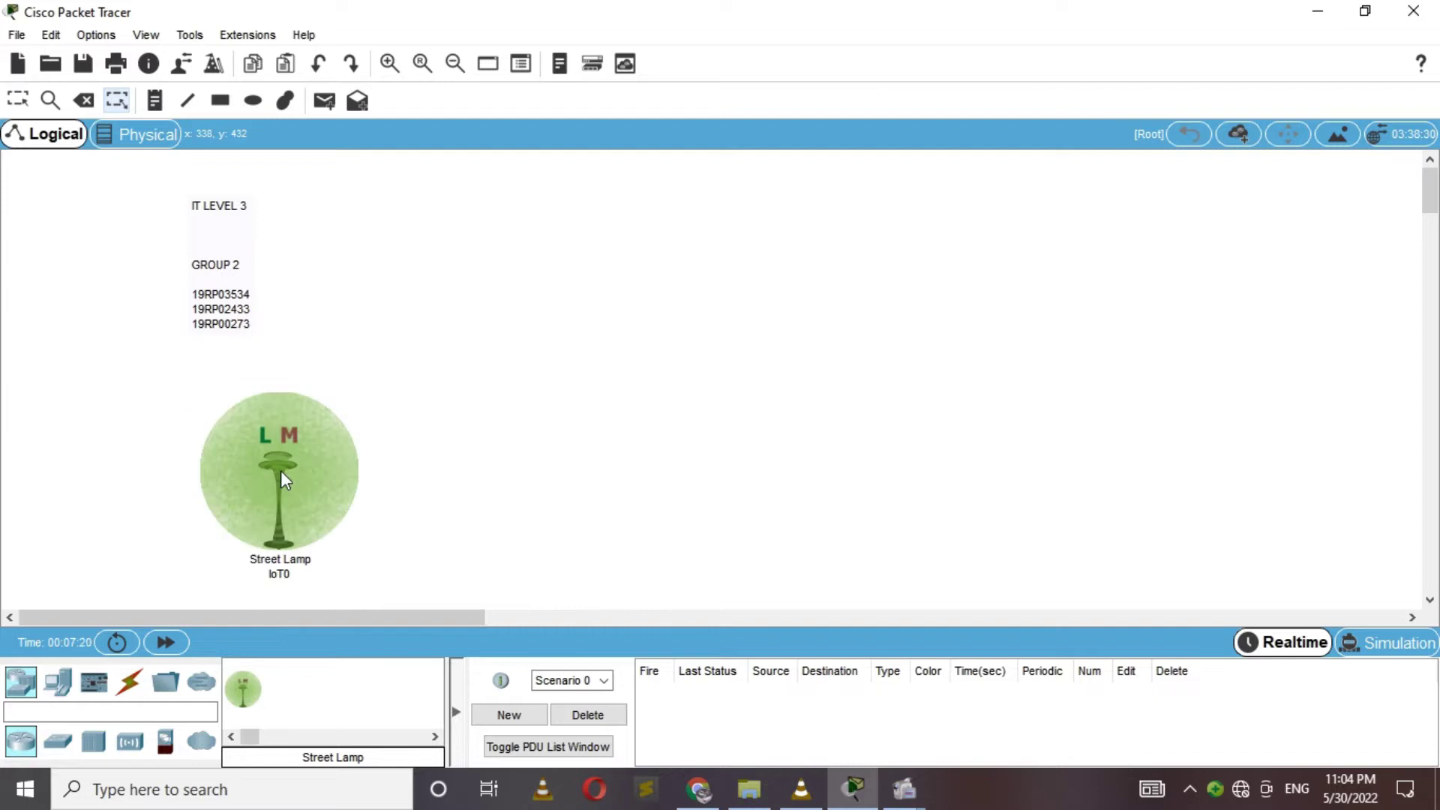
pyautogui.click(243, 691)
pyautogui.click(531, 376)
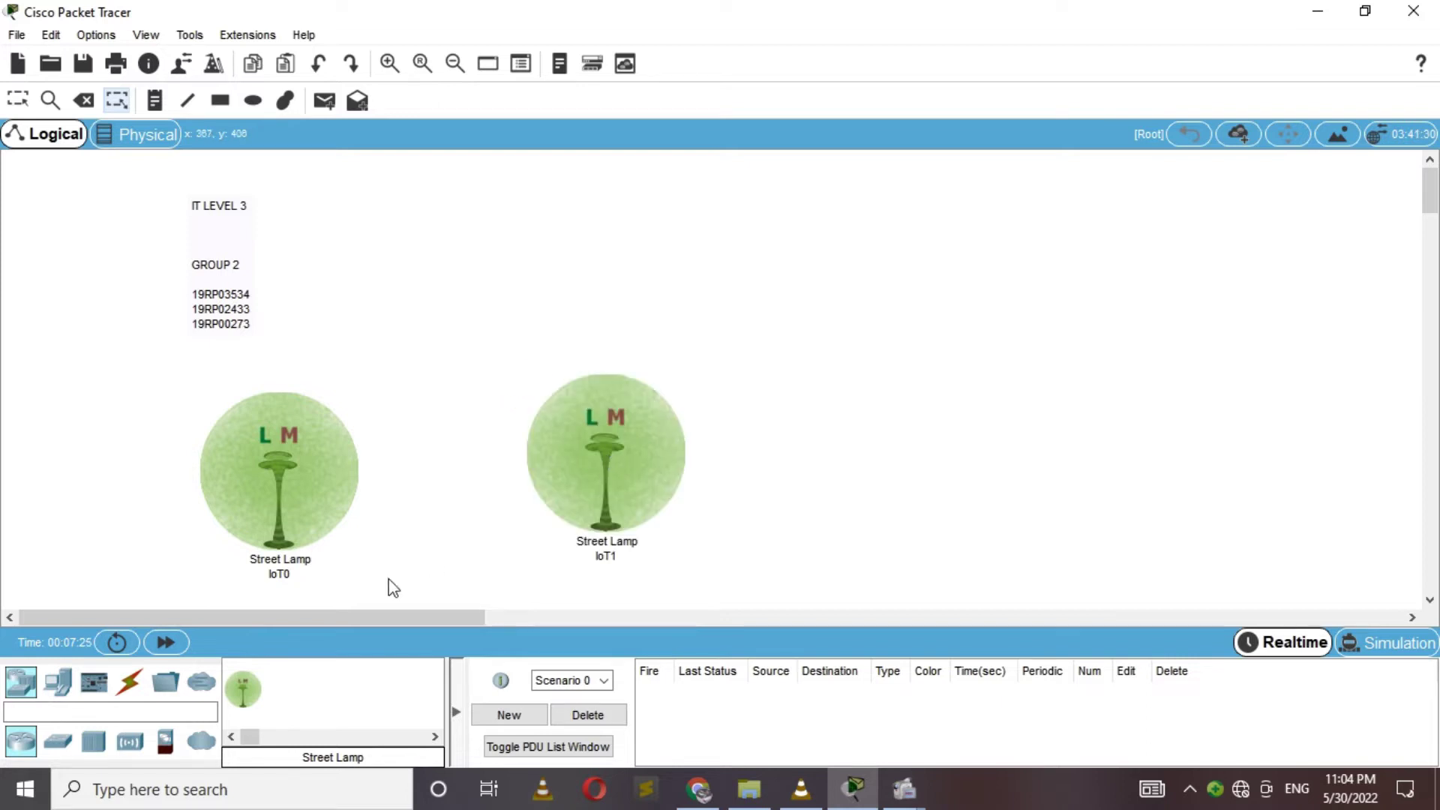
pyautogui.click(244, 691)
pyautogui.click(820, 375)
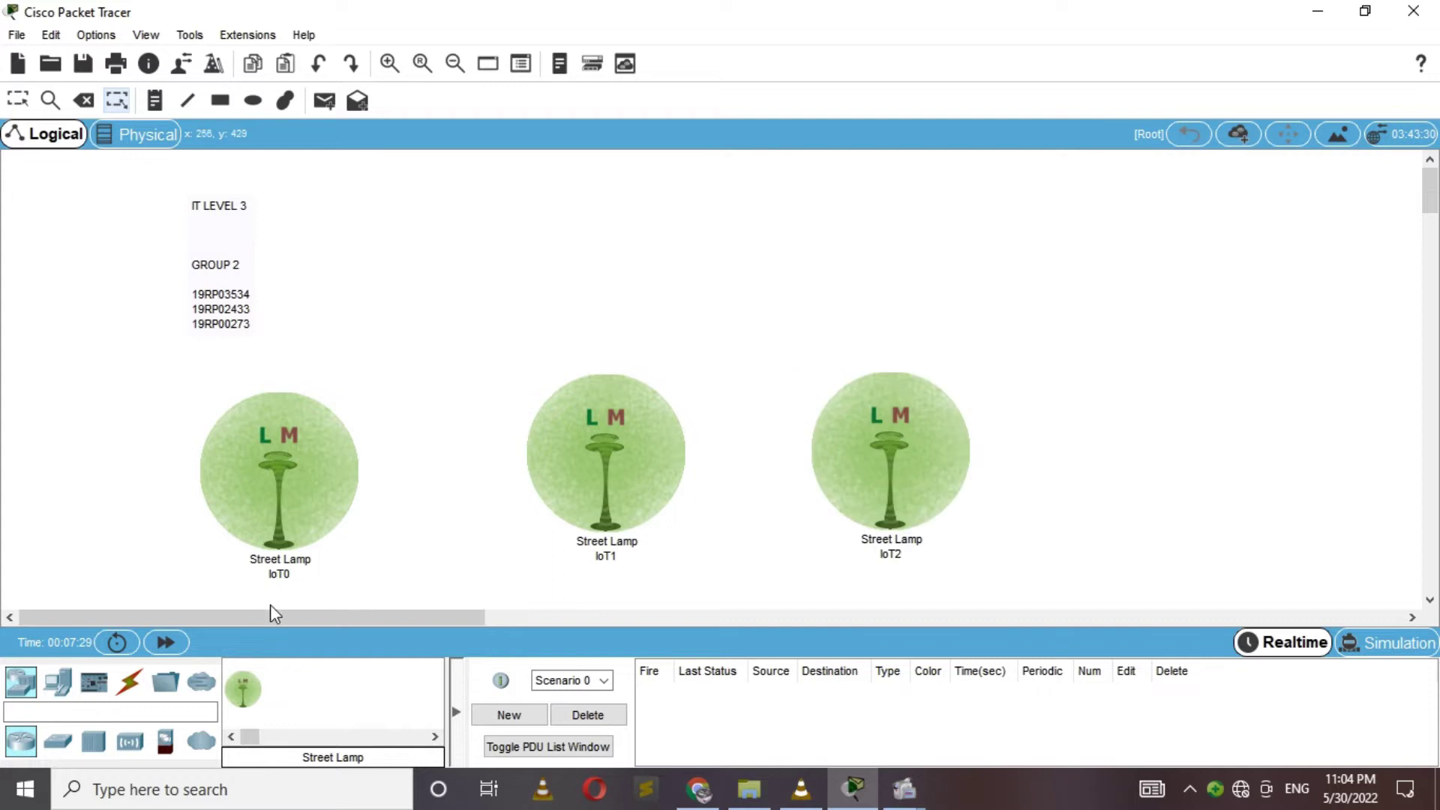
pyautogui.click(246, 693)
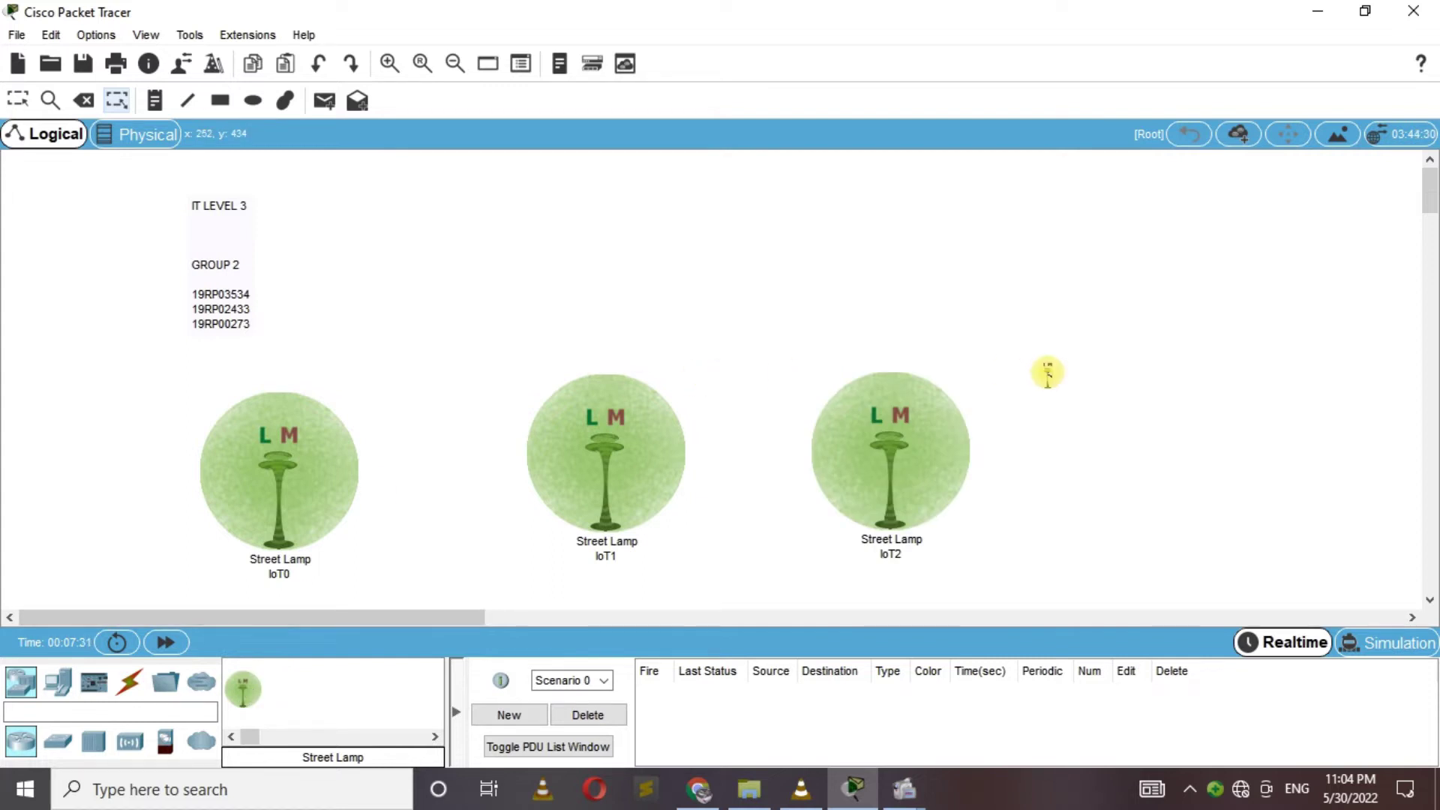
pyautogui.click(1073, 381)
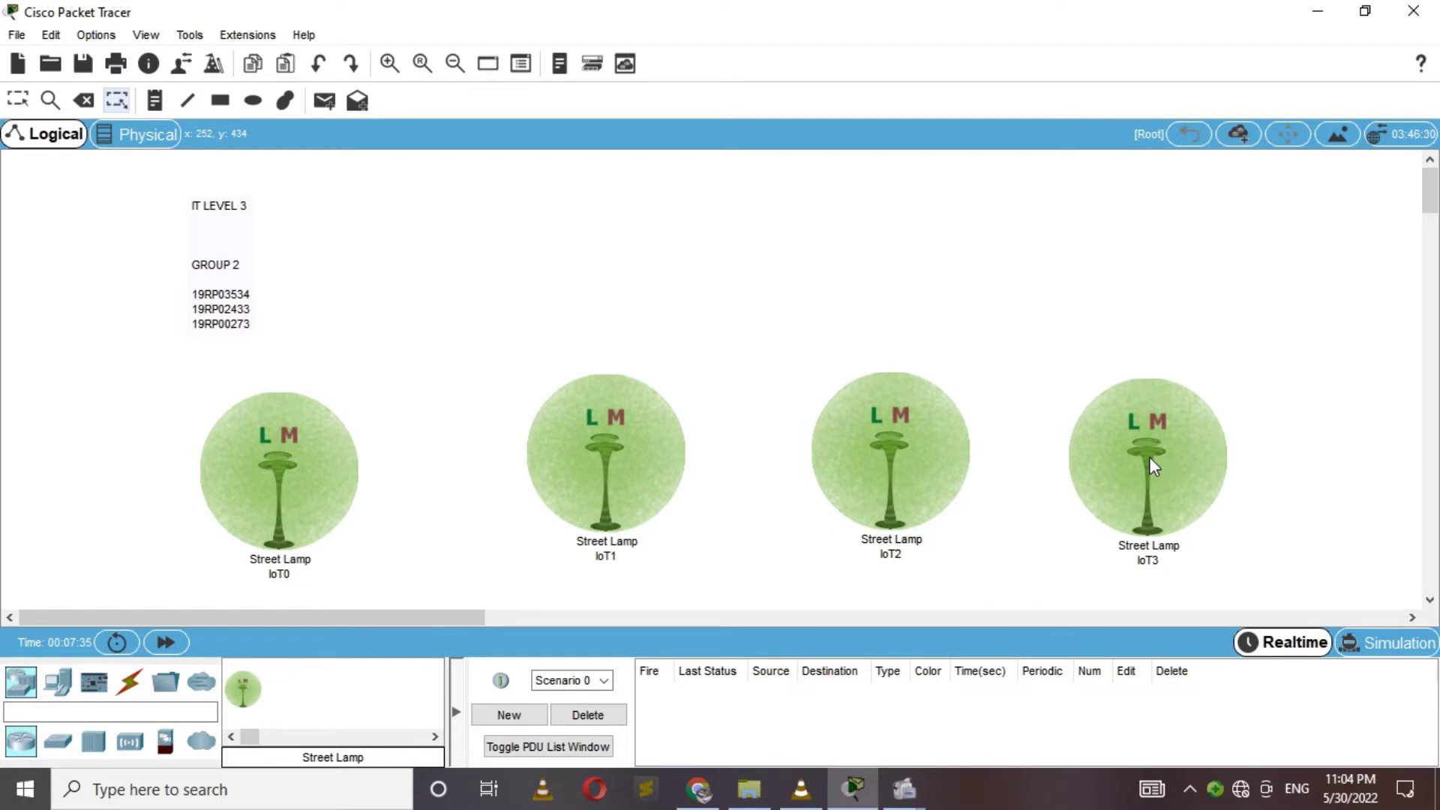
# Search 'SB' and place the SBC-PT board SBC0 above the first lamp
pyautogui.click(99, 713)
pyautogui.write('s')
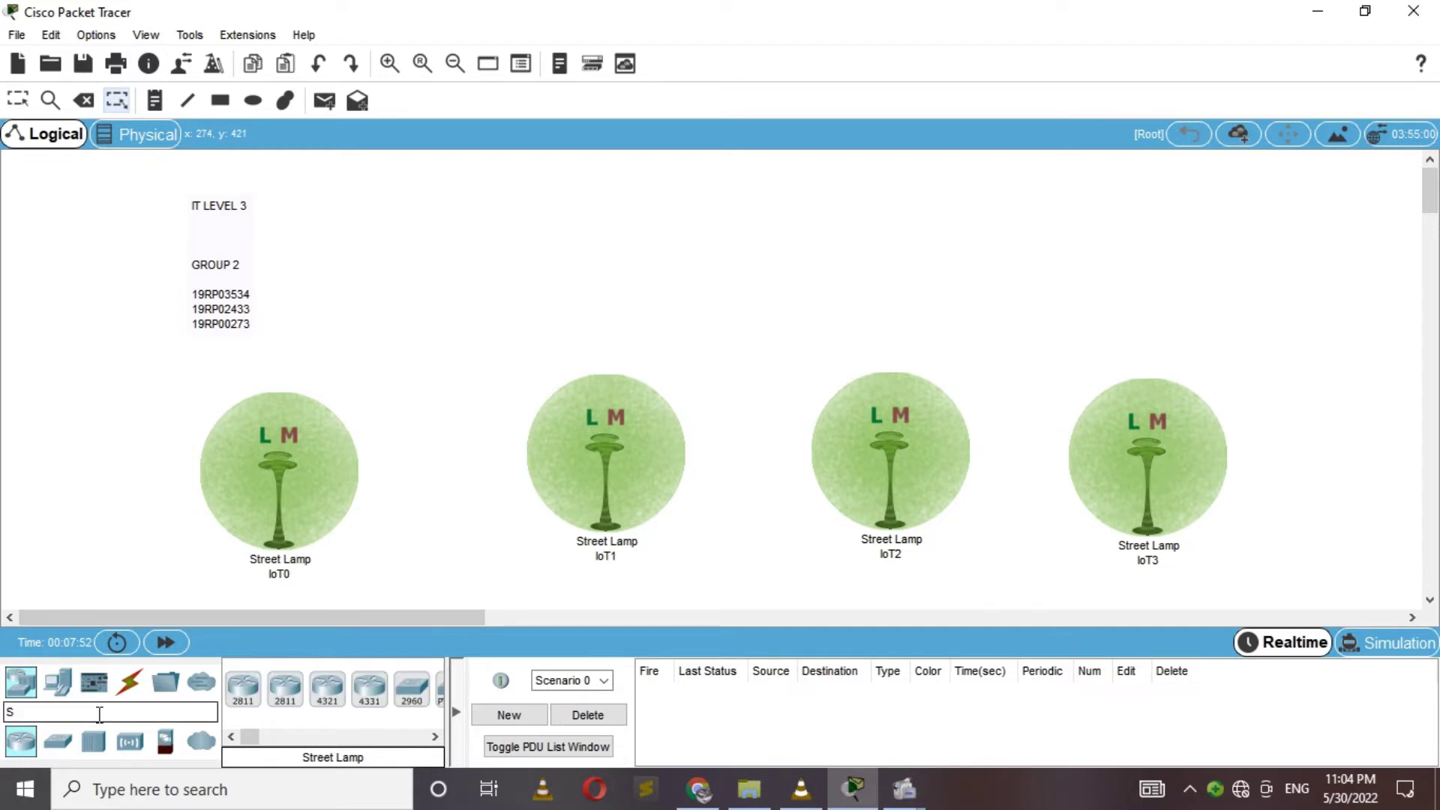
pyautogui.write('B')
pyautogui.press('Return')
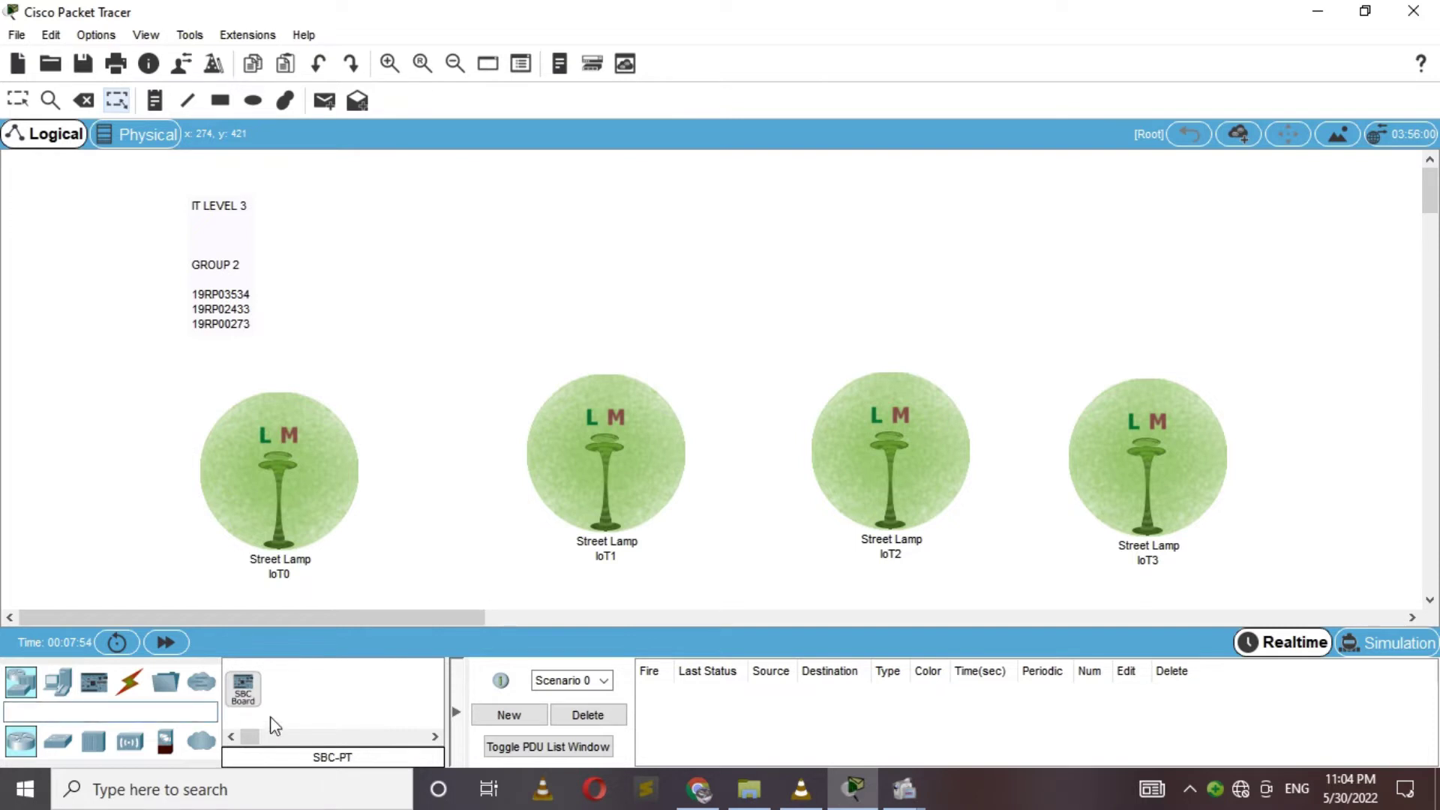
pyautogui.click(242, 689)
pyautogui.click(359, 234)
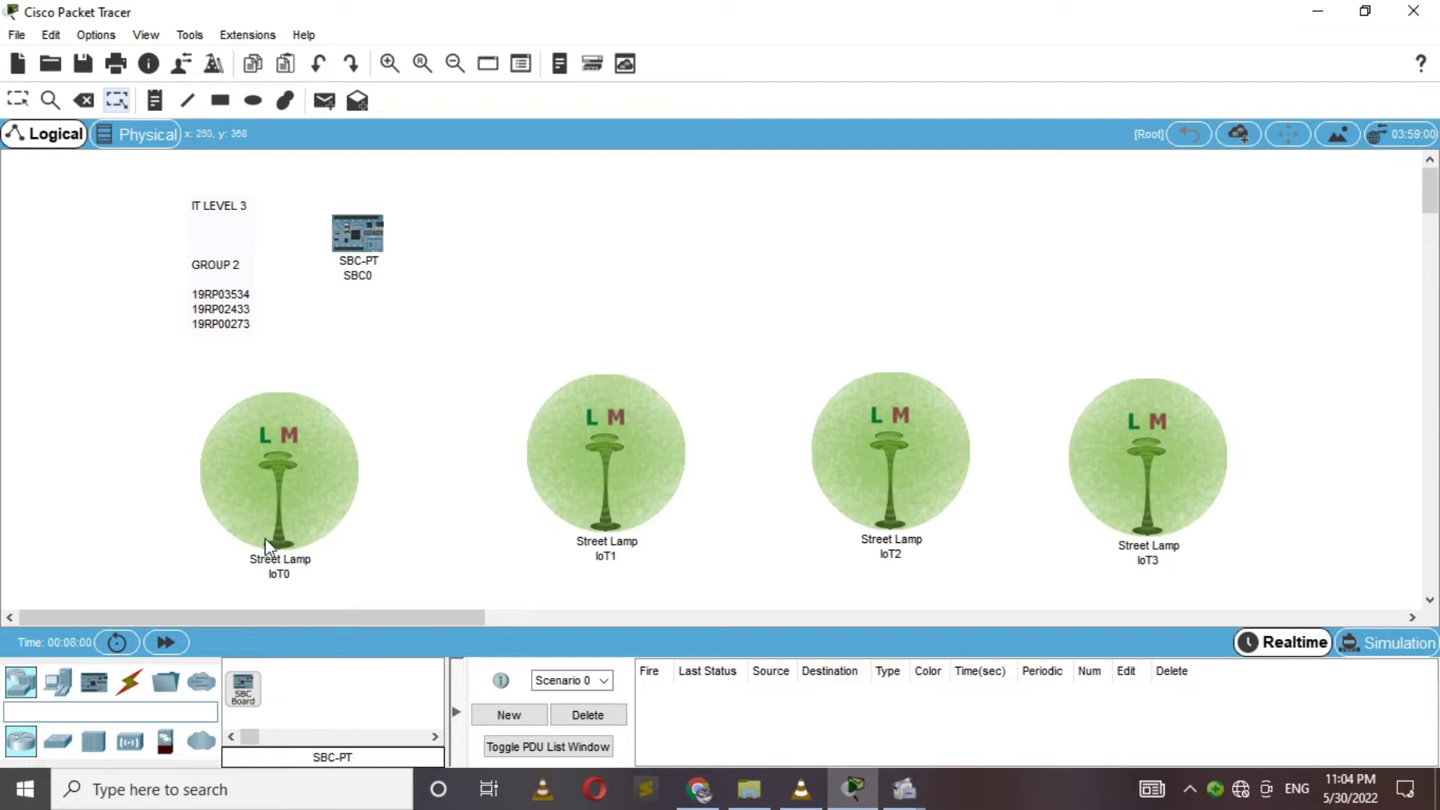
pyautogui.click(97, 714)
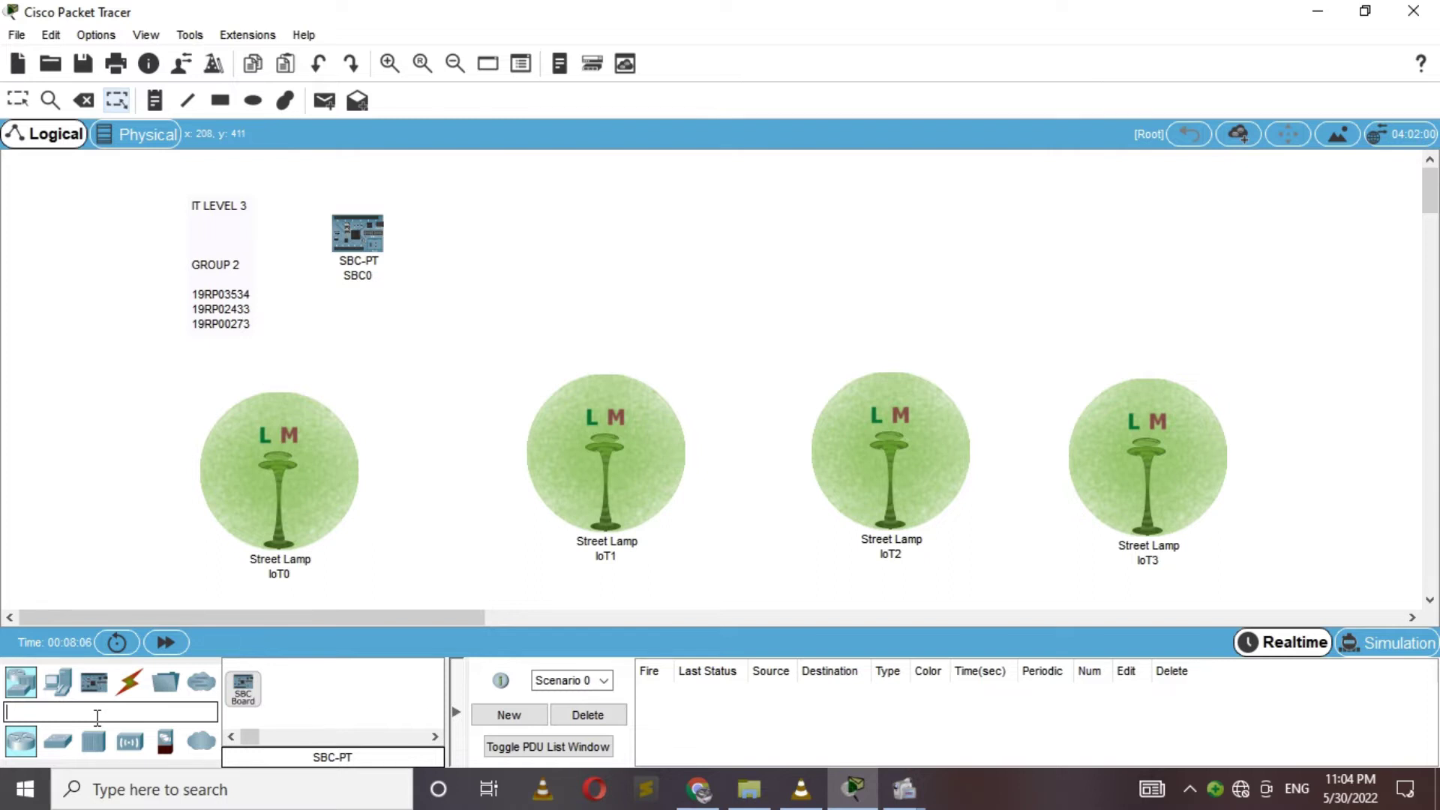
pyautogui.write('0')
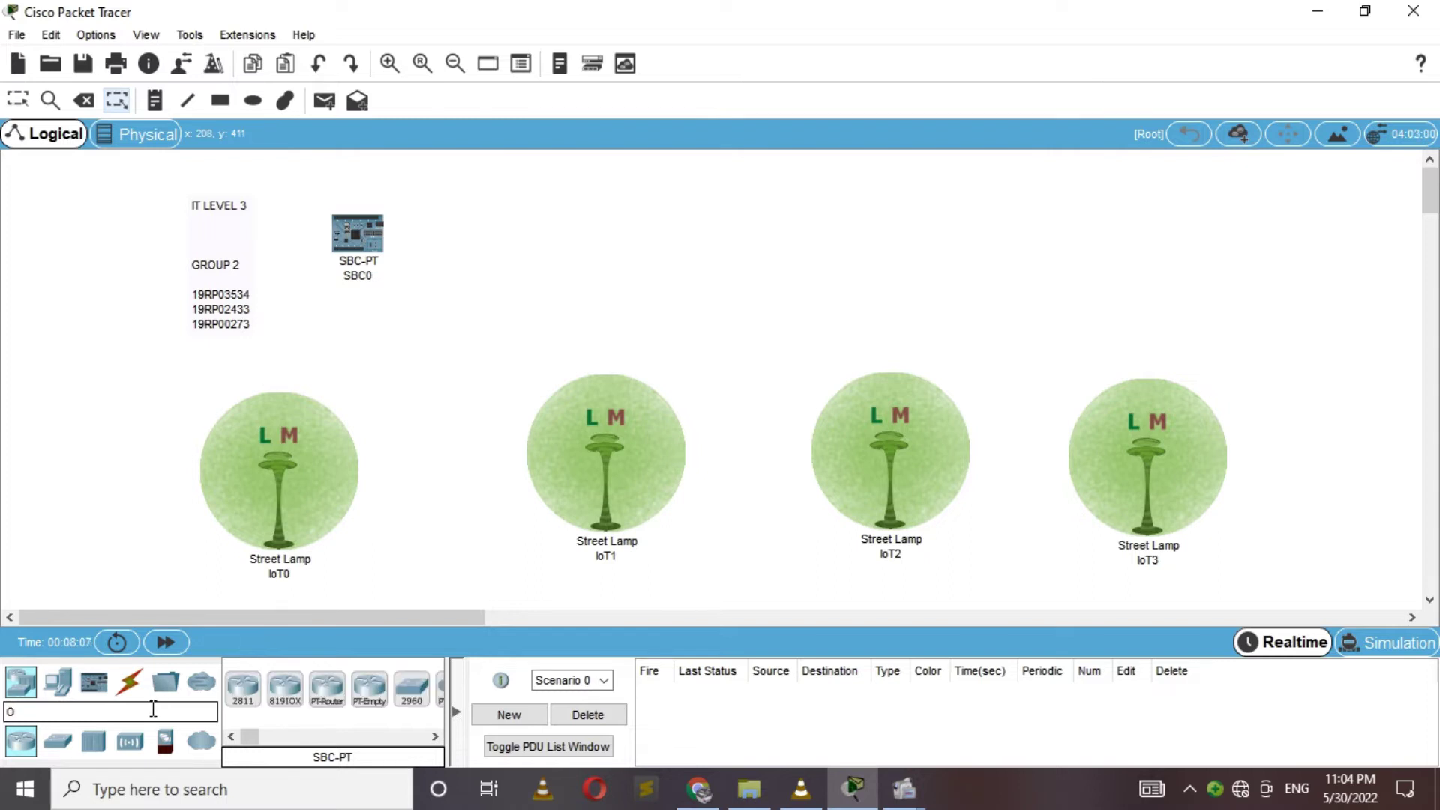
# Clear the device search and browse the device list
pyautogui.press('BackSpace')
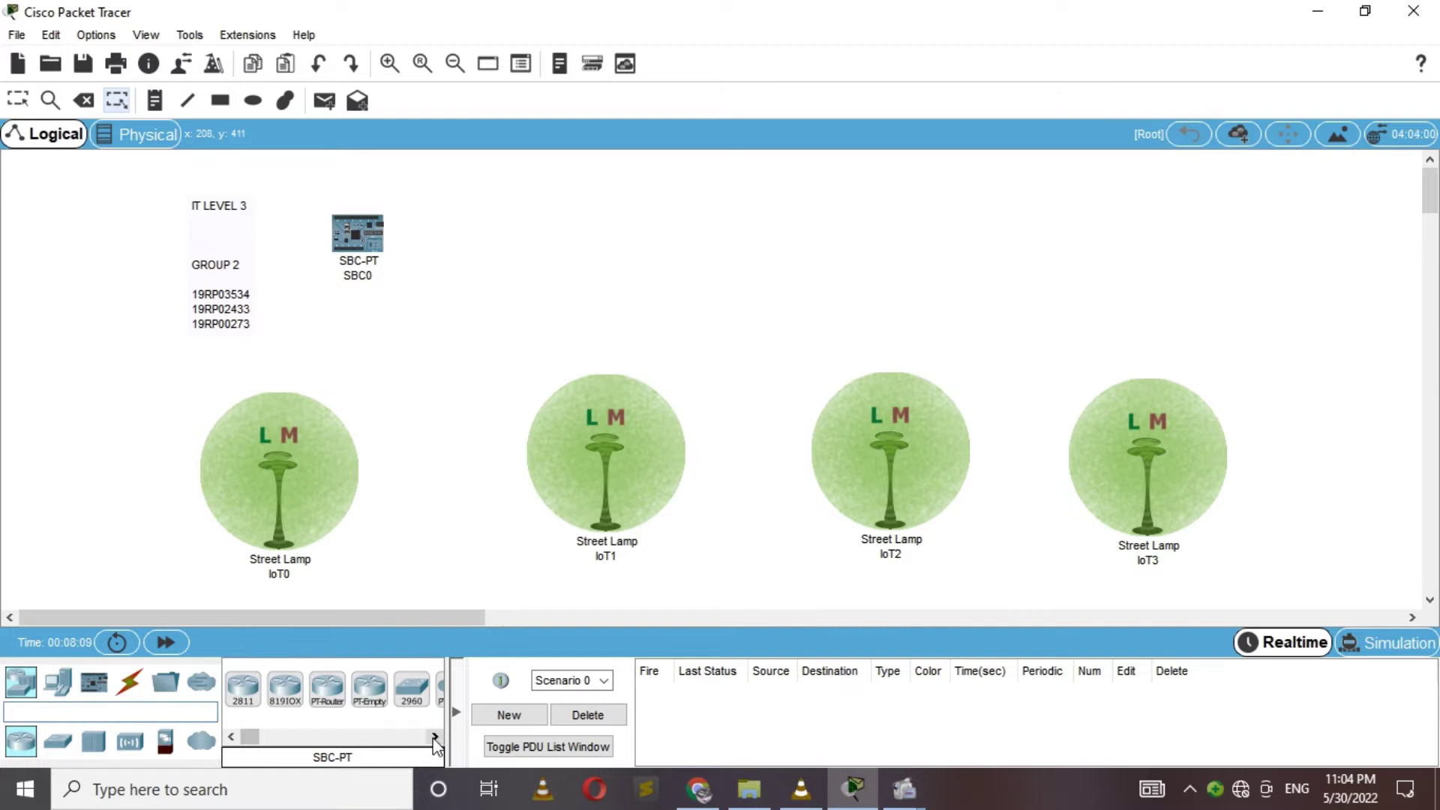
pyautogui.click(436, 739)
pyautogui.click(436, 740)
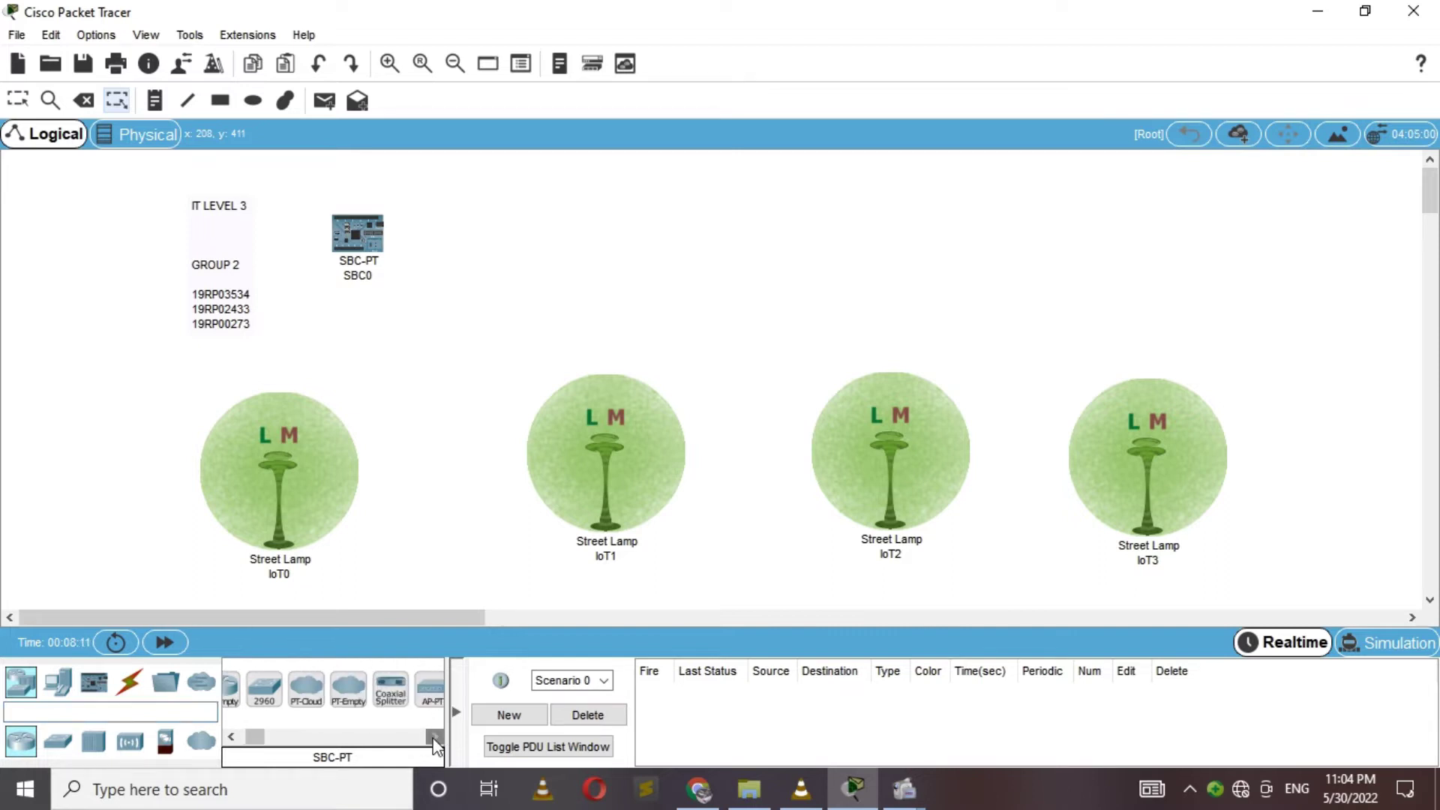
pyautogui.click(436, 739)
pyautogui.click(435, 739)
pyautogui.click(435, 739)
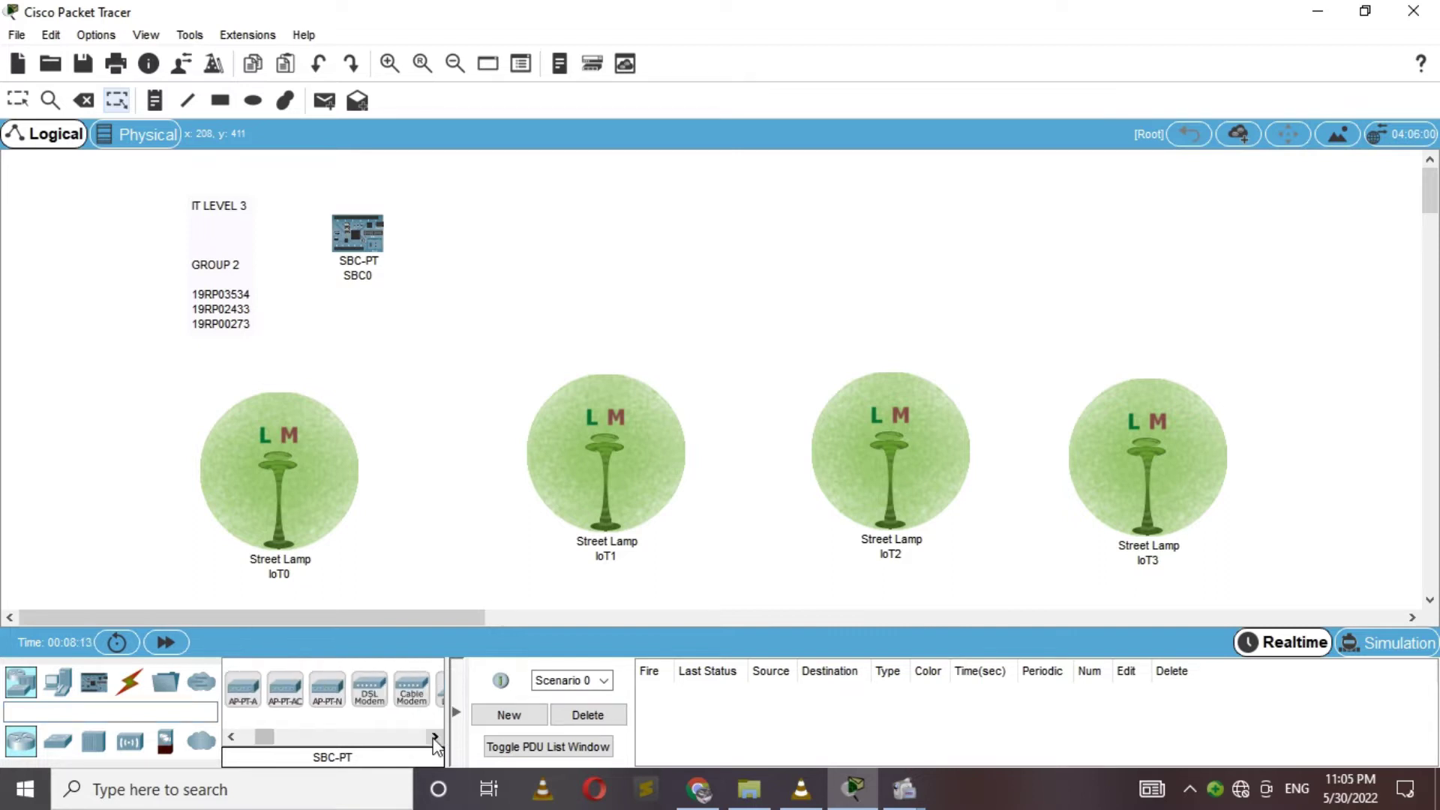
pyautogui.click(436, 739)
pyautogui.click(436, 739)
pyautogui.click(436, 740)
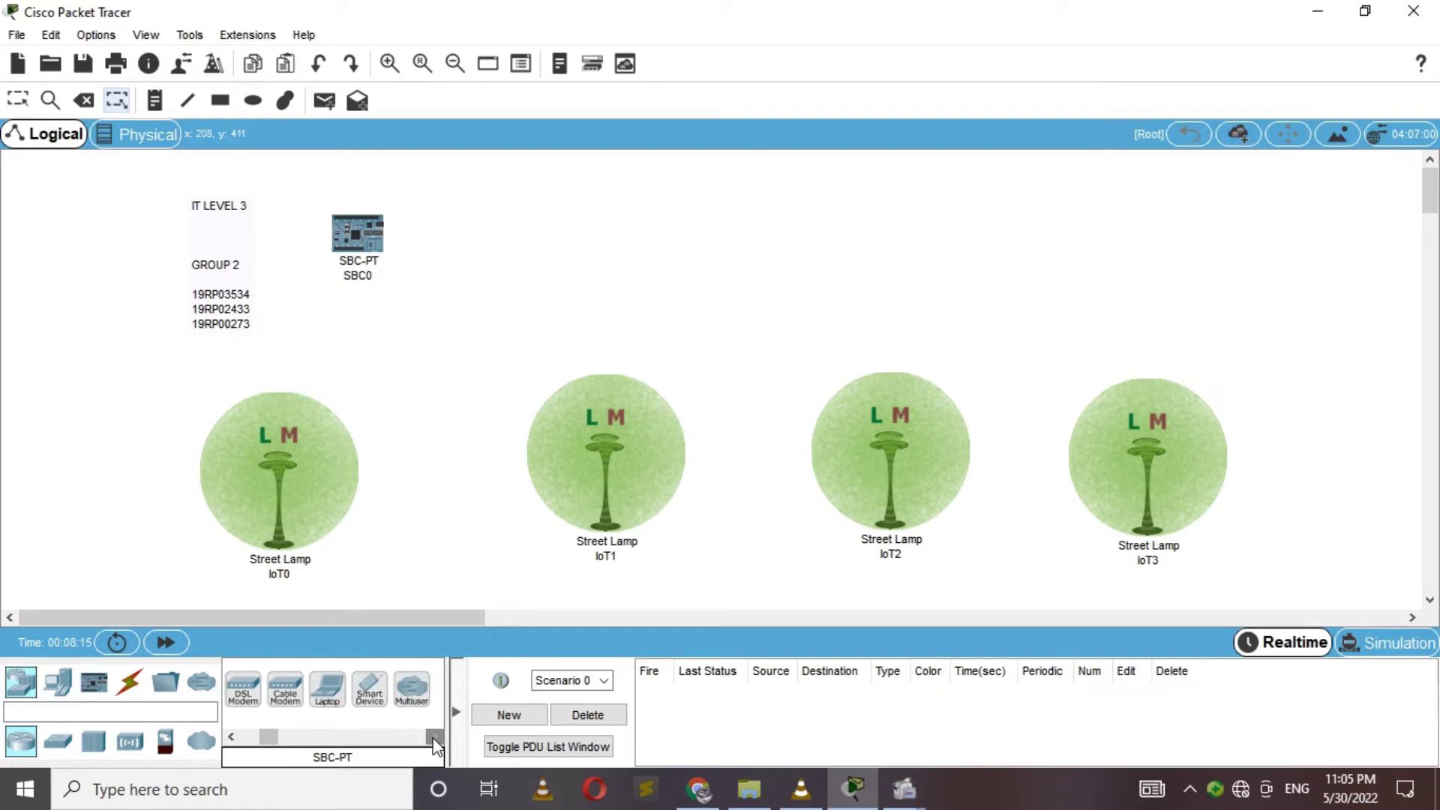
pyautogui.click(436, 739)
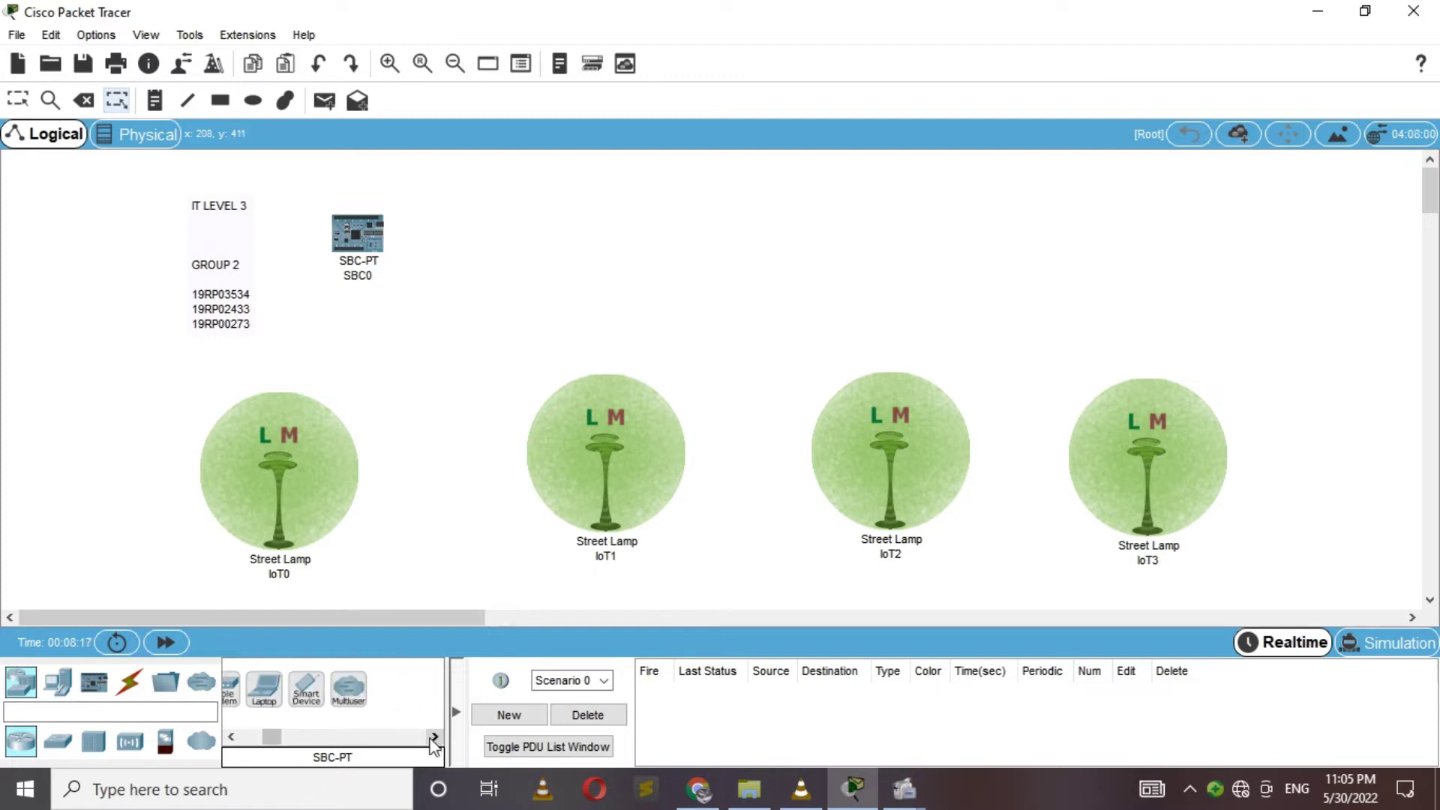
# Search the devices for Home Gateway and select the DLC100 icon
pyautogui.click(160, 712)
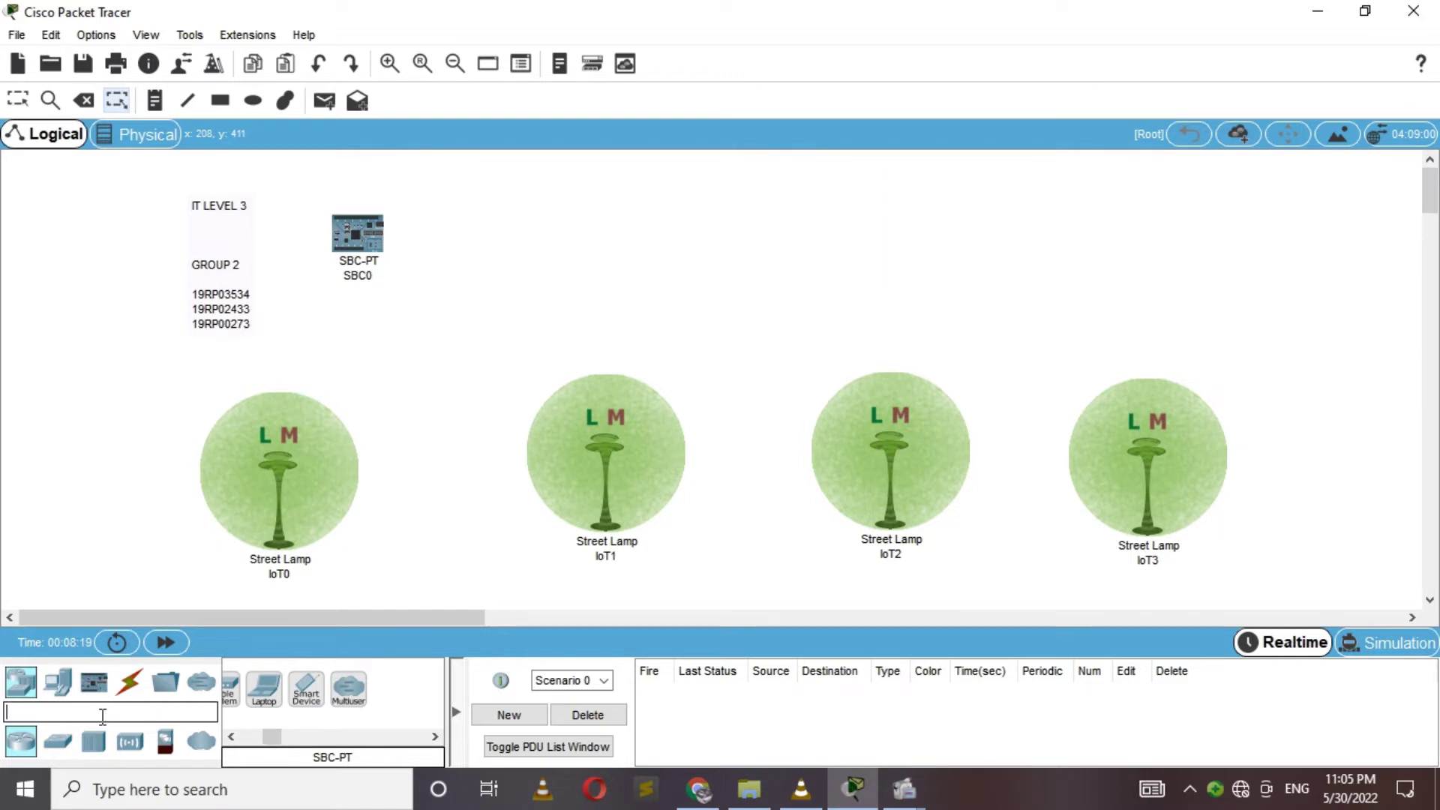
pyautogui.write('HO')
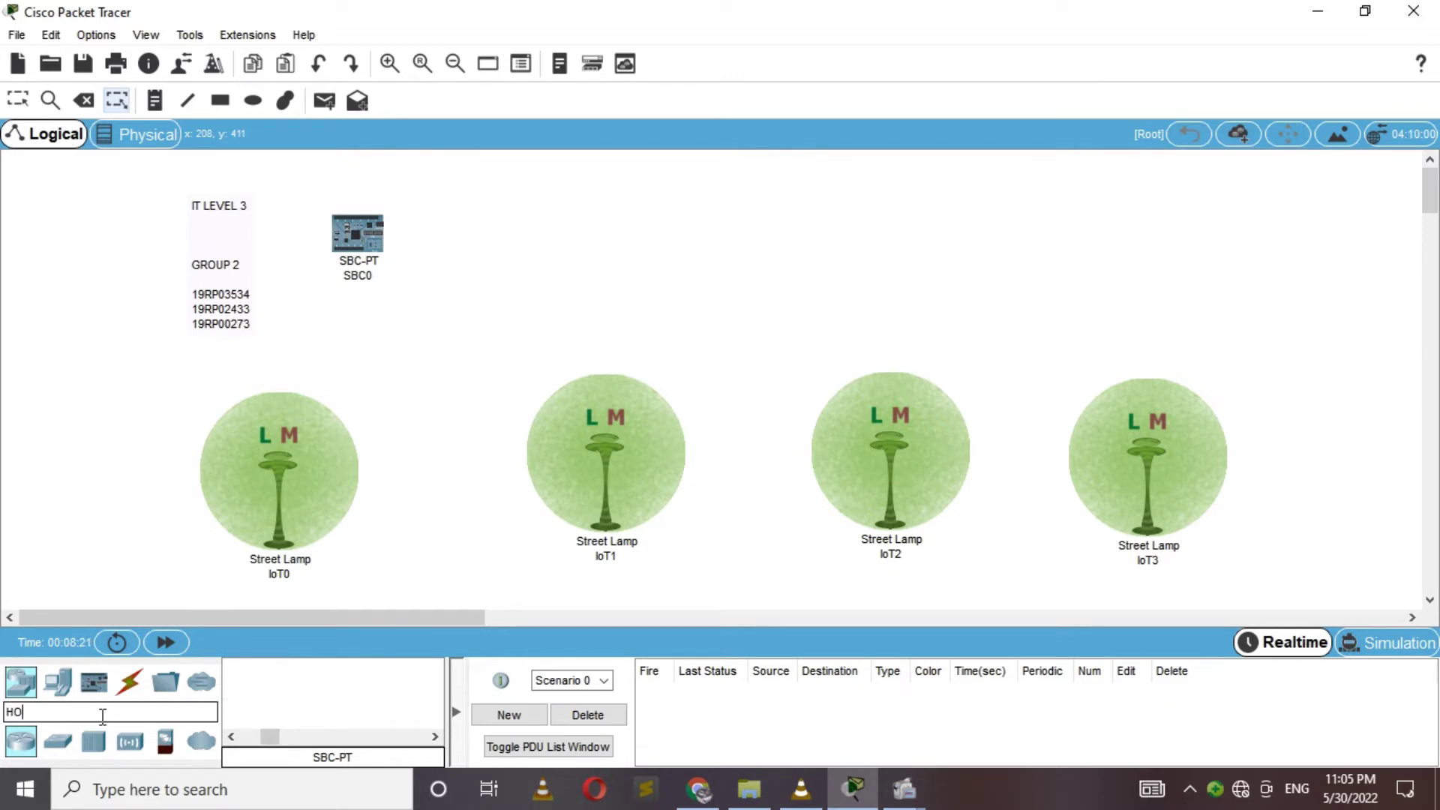
pyautogui.write('M')
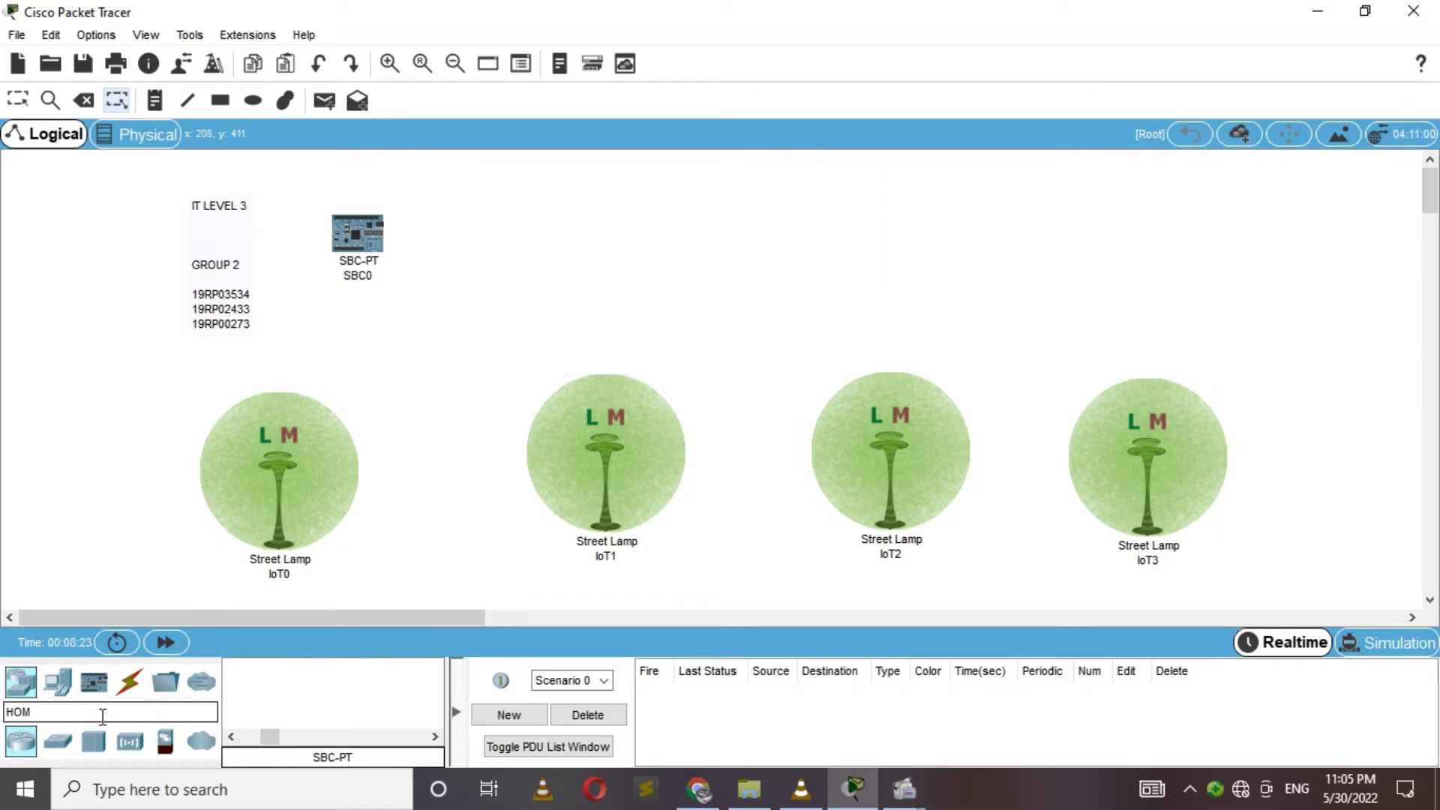
pyautogui.press('BackSpace')
pyautogui.press('BackSpace')
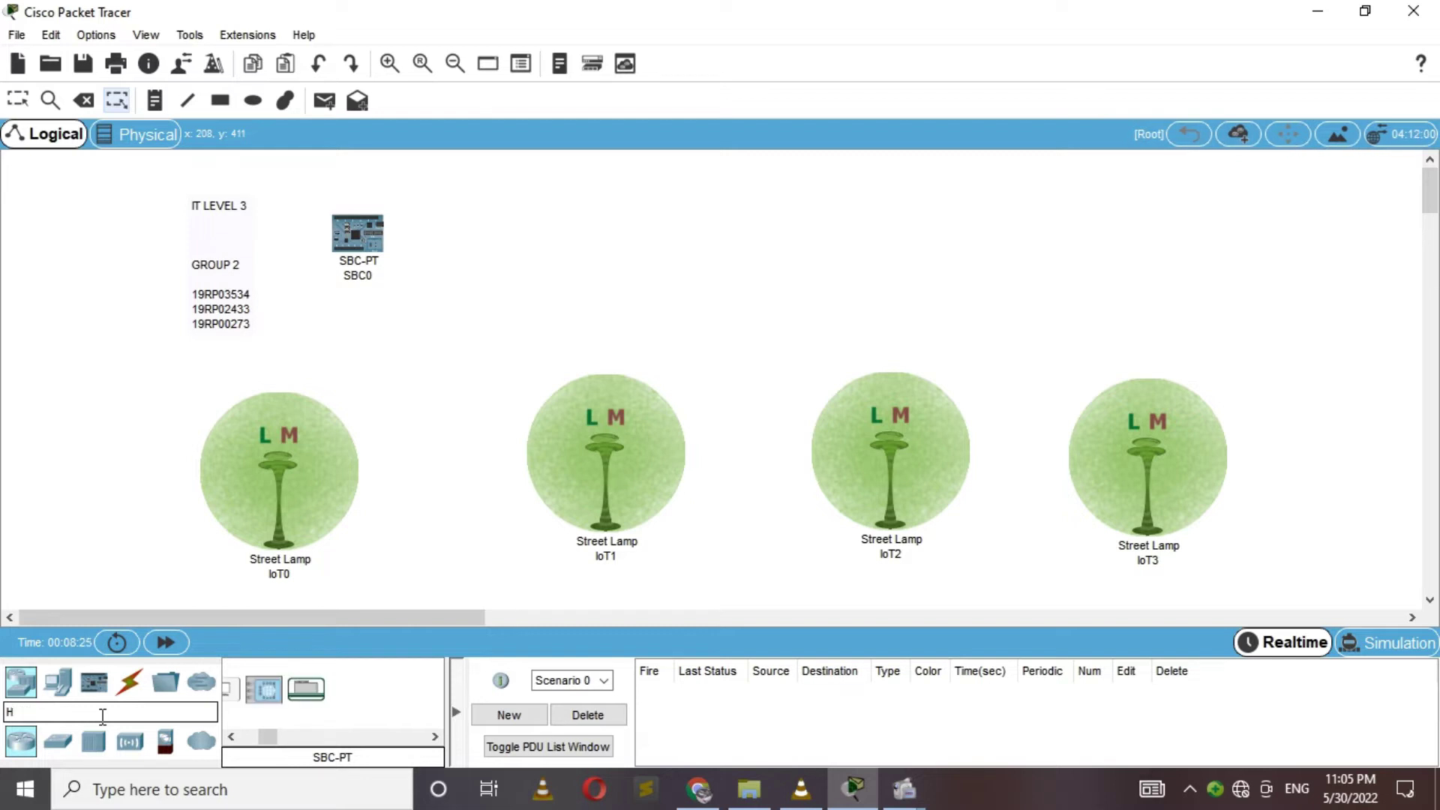
pyautogui.press('BackSpace')
pyautogui.write('H')
pyautogui.write('O')
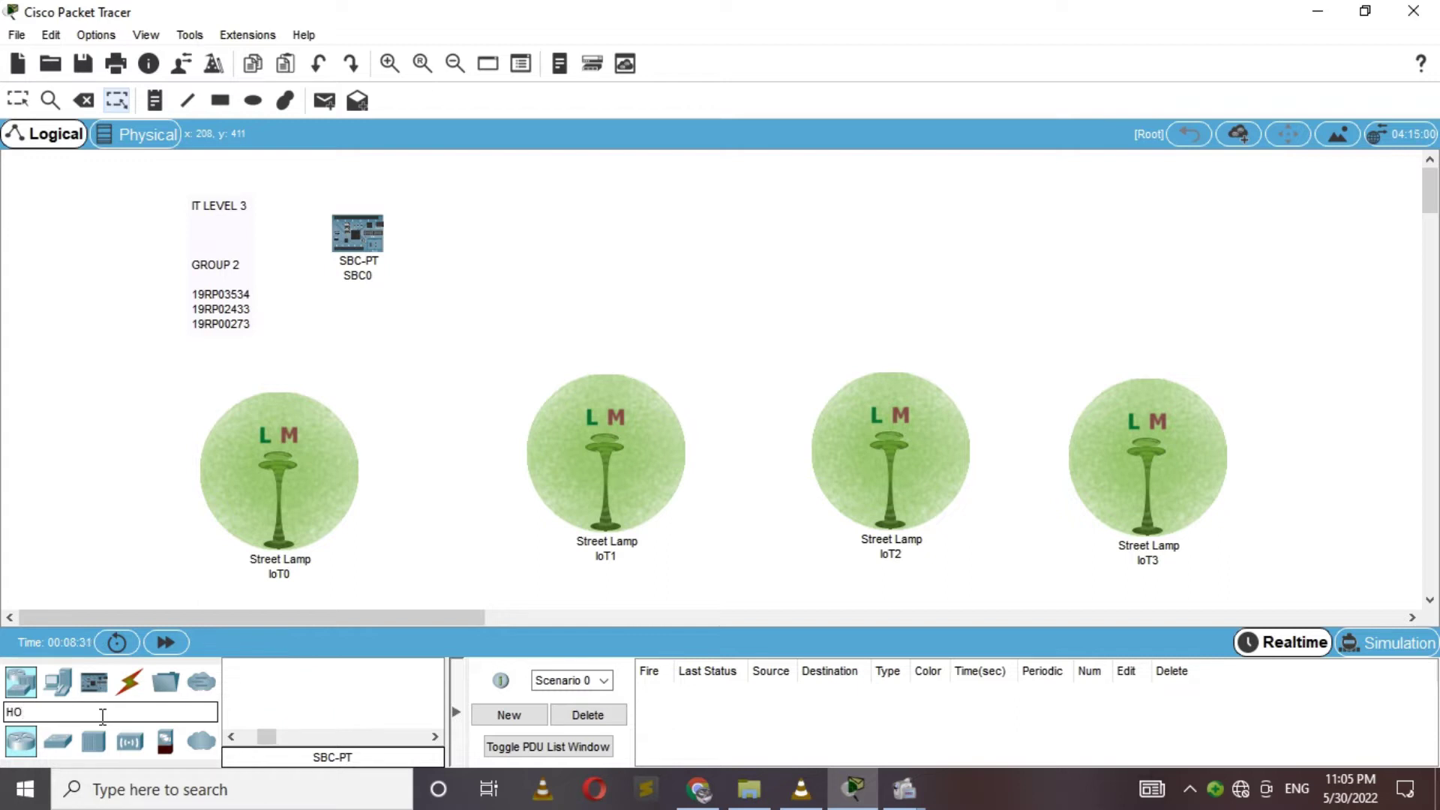
pyautogui.write('M')
pyautogui.write('E')
pyautogui.press('BackSpace')
pyautogui.press('BackSpace')
pyautogui.press('BackSpace')
pyautogui.press('BackSpace')
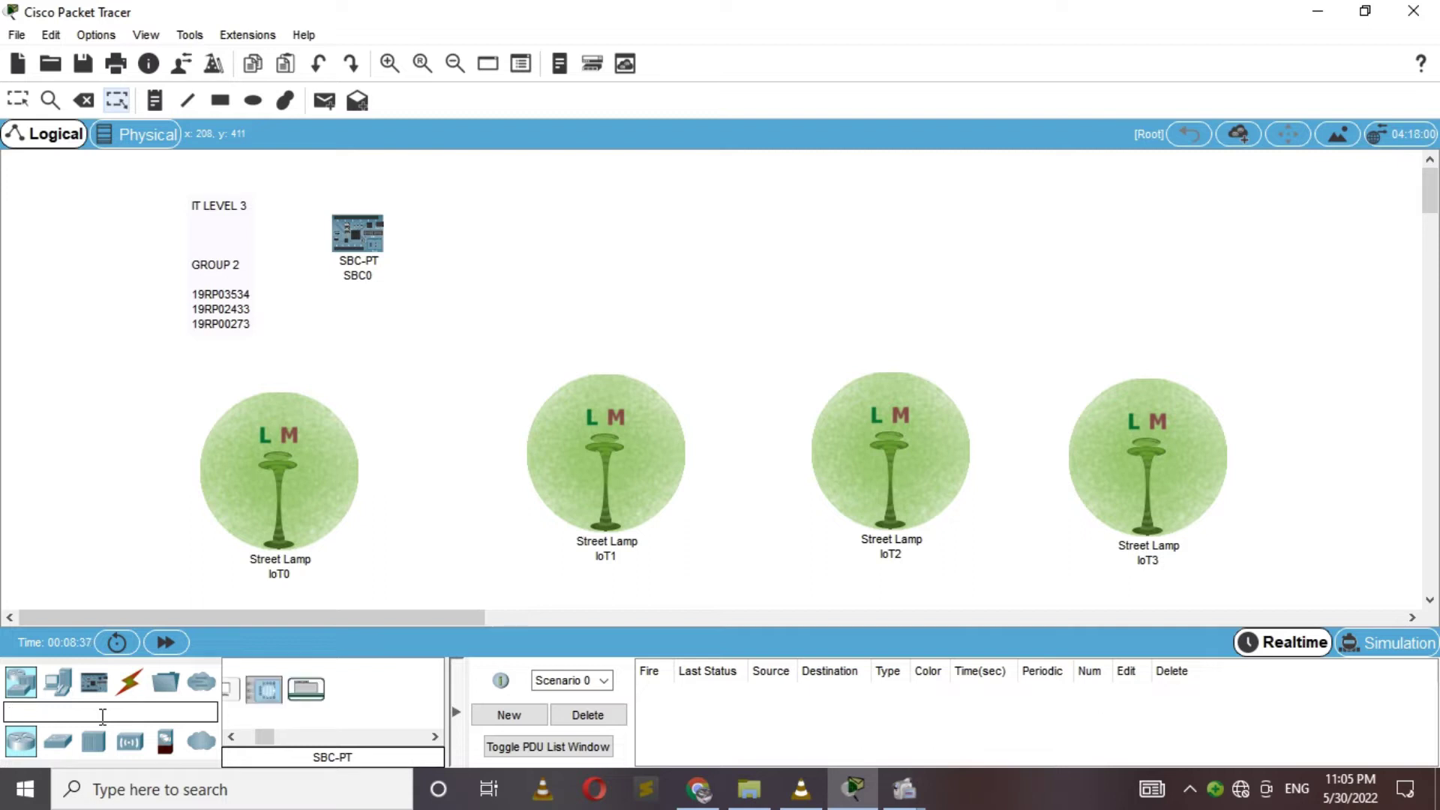
pyautogui.write('O')
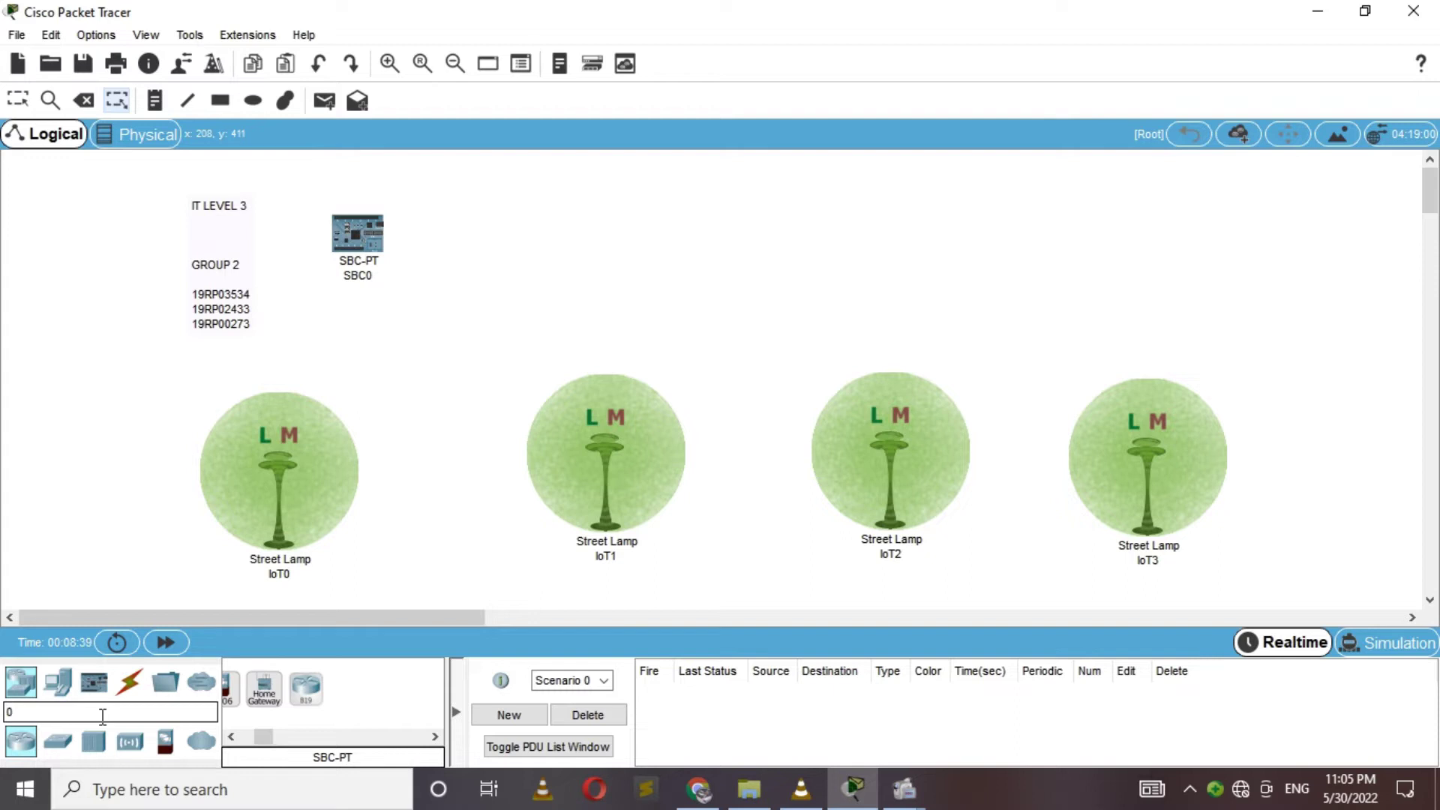
pyautogui.press('BackSpace')
pyautogui.click(262, 689)
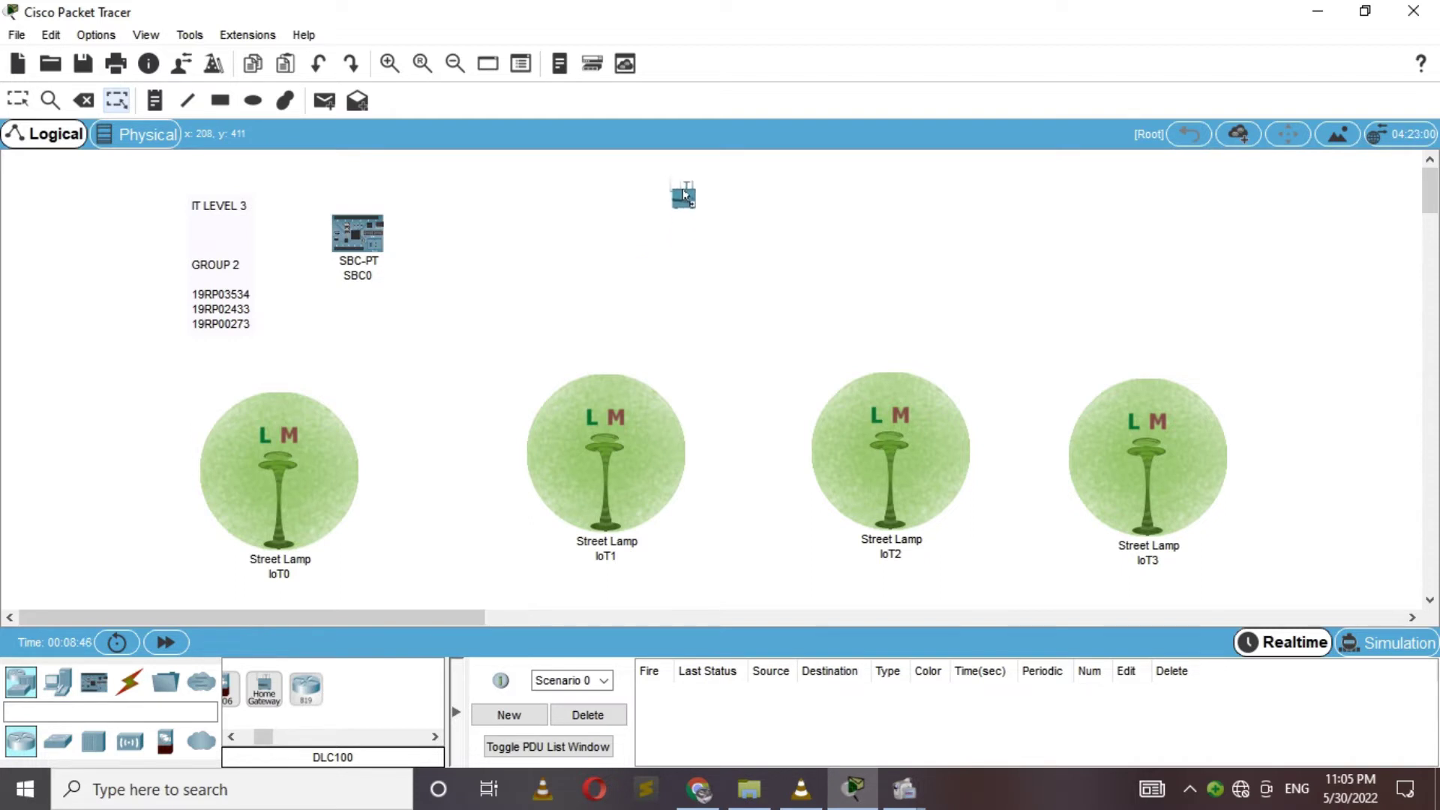
# Place Home Gateway0 on the canvas above the street lamps
pyautogui.click(683, 195)
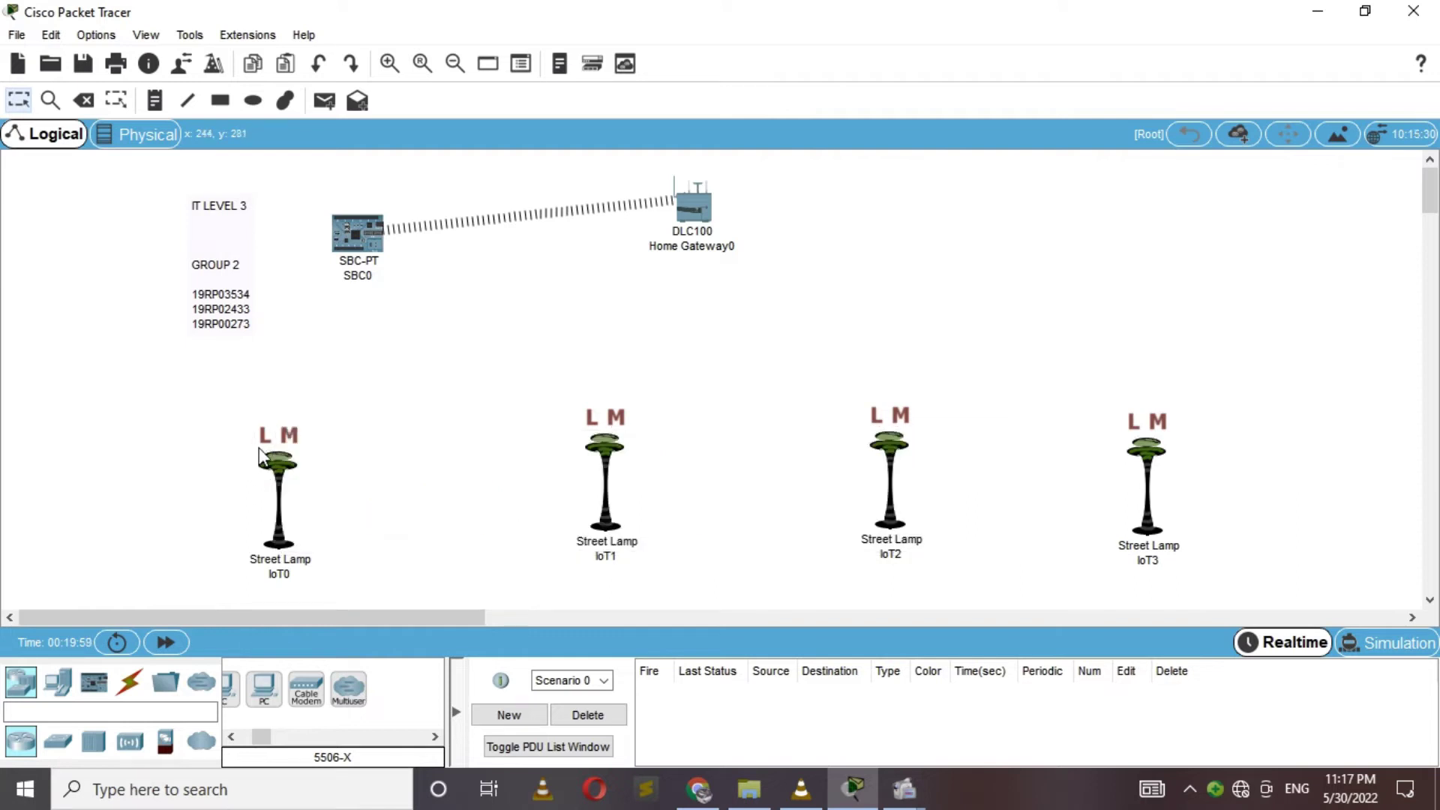
# Read IoT0's specifications: its lamp turns on when LIGHT falls below 330
pyautogui.click(277, 461)
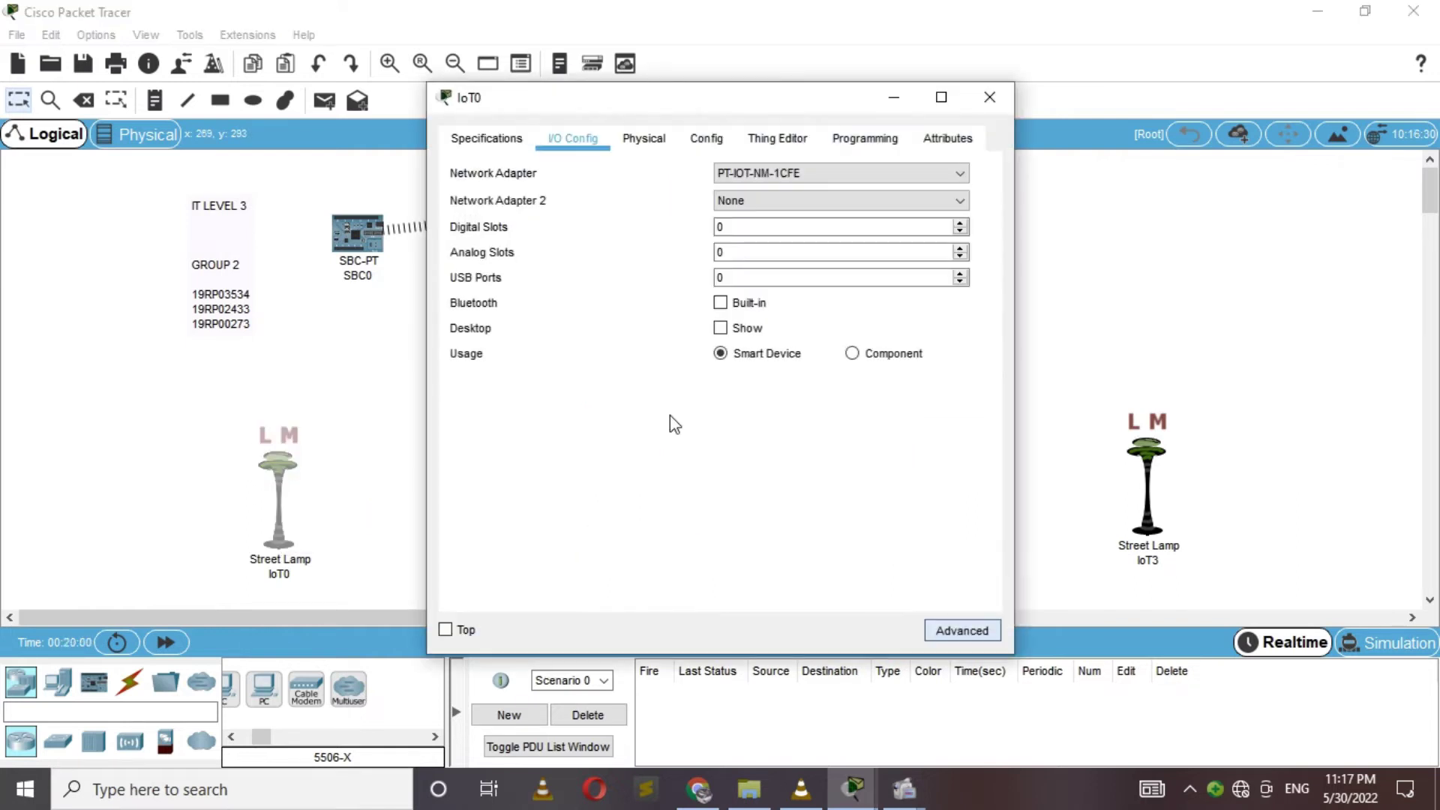
pyautogui.click(957, 631)
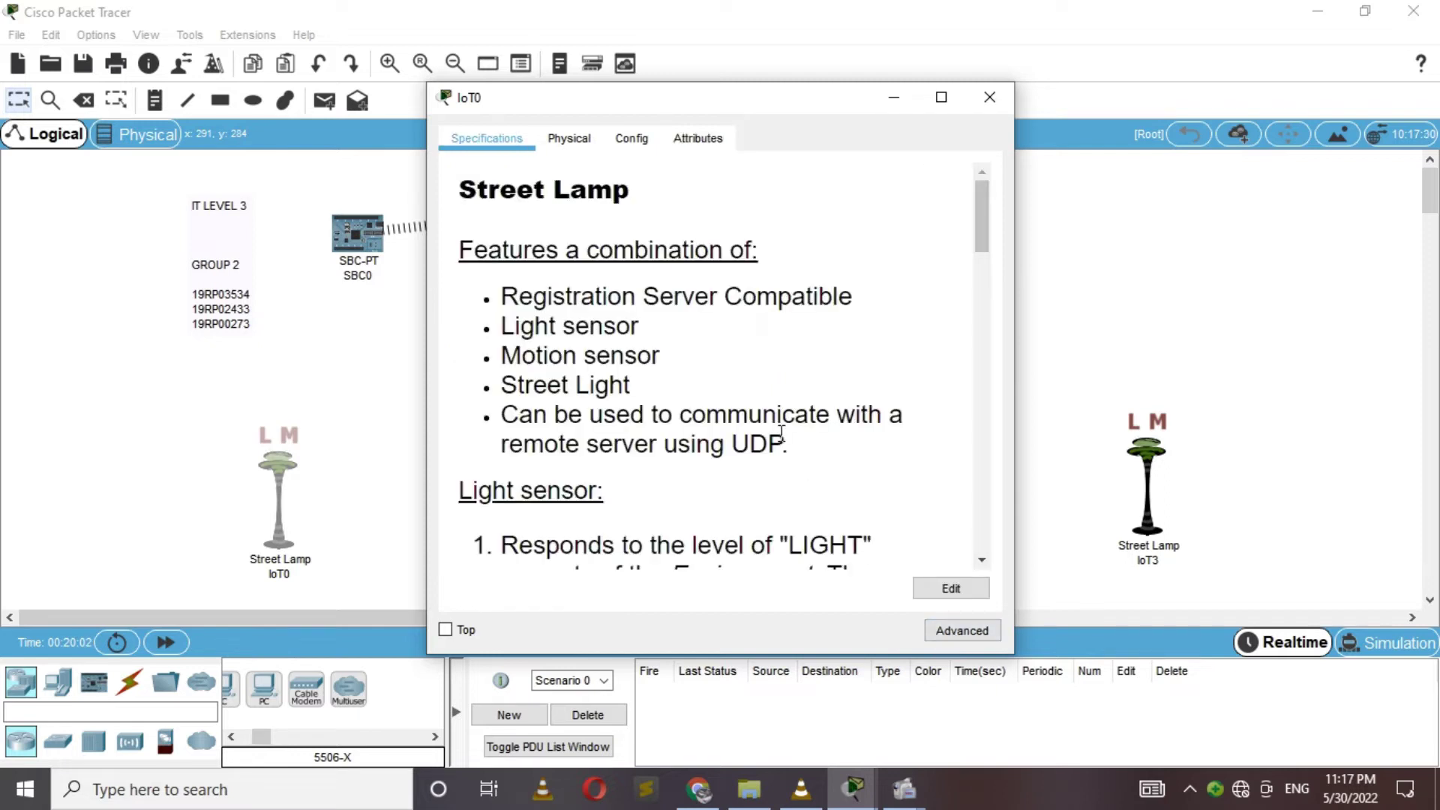
pyautogui.moveTo(976, 229); pyautogui.dragTo(968, 294)
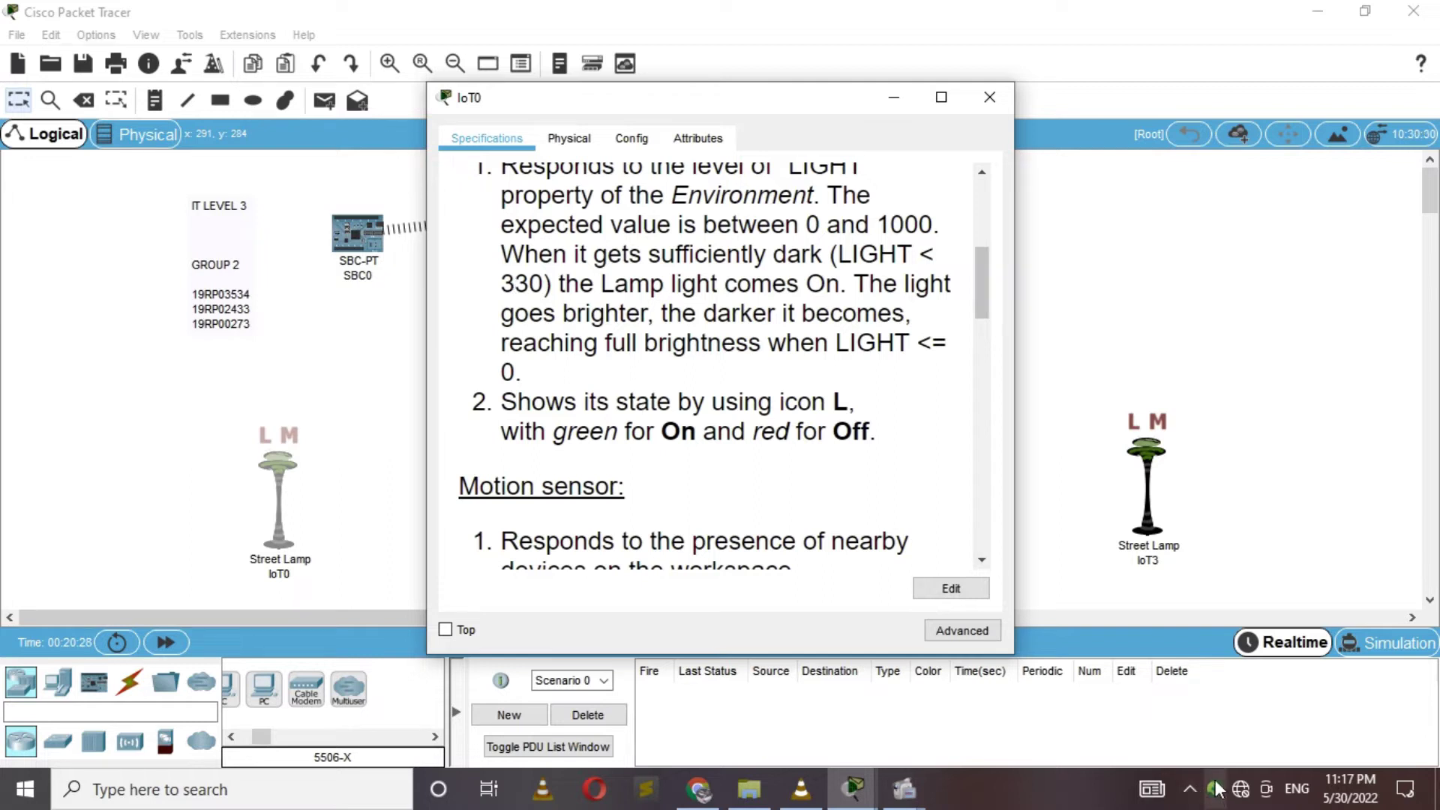
pyautogui.click(903, 790)
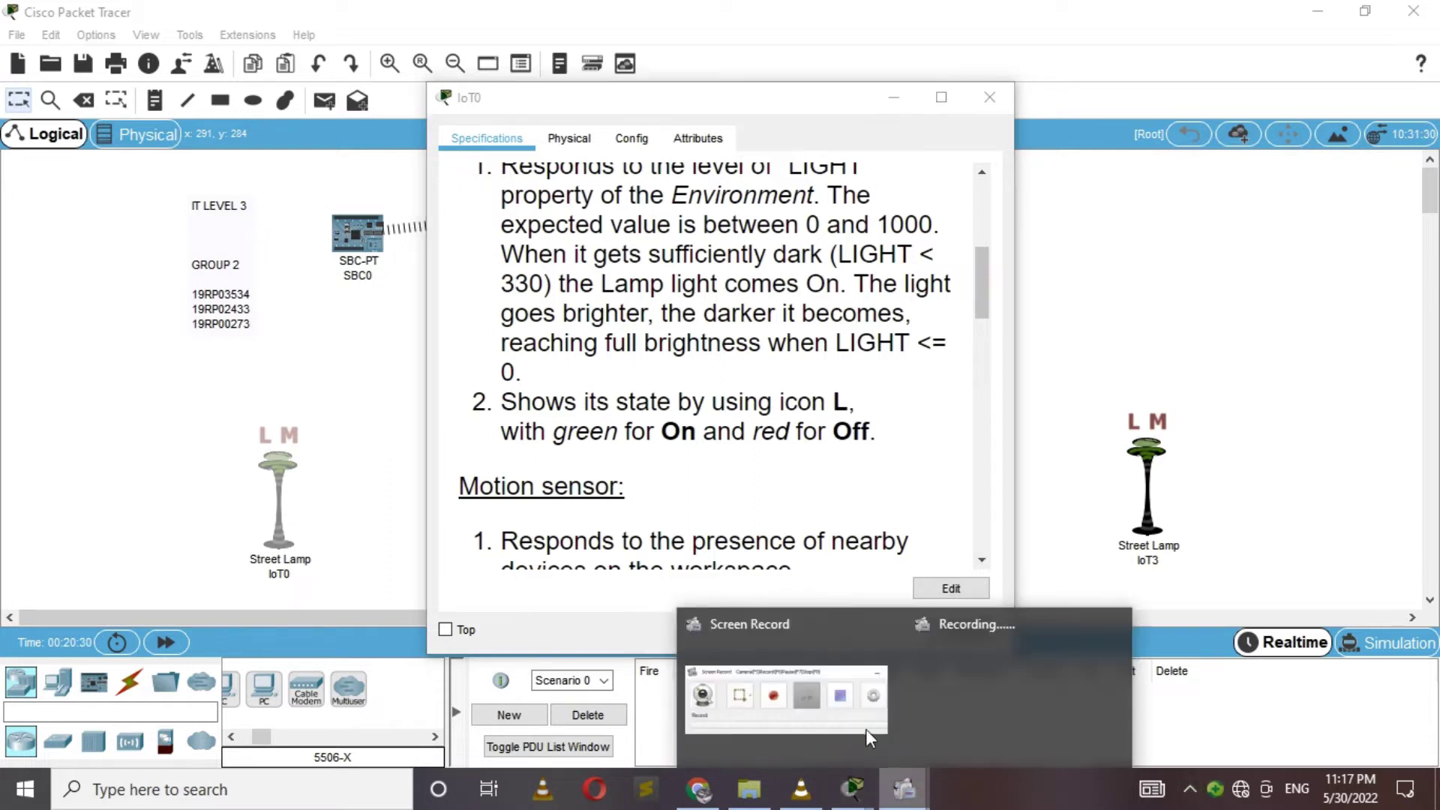
pyautogui.moveTo(786, 698)
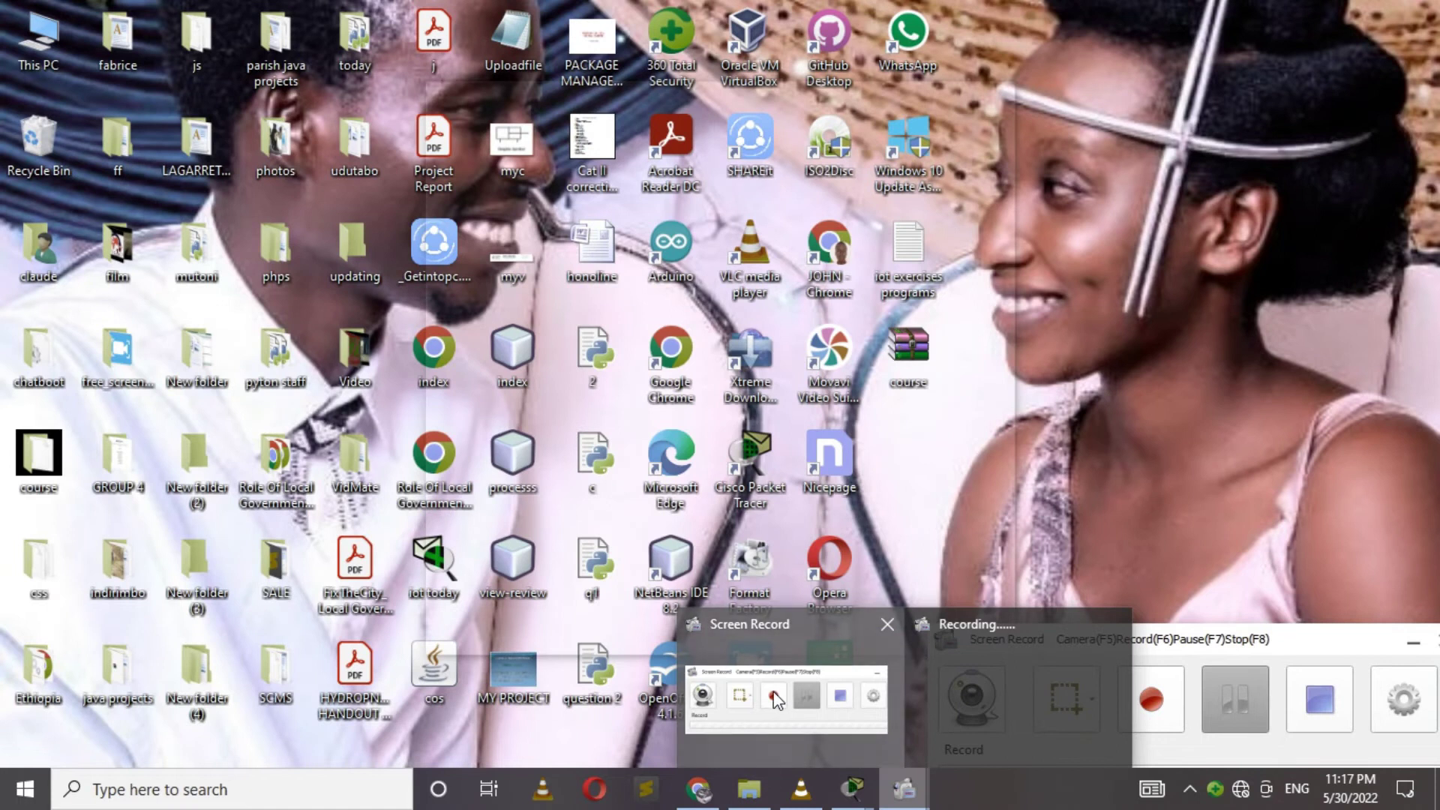
# Bring the Screen Record window to the front
pyautogui.click(773, 697)
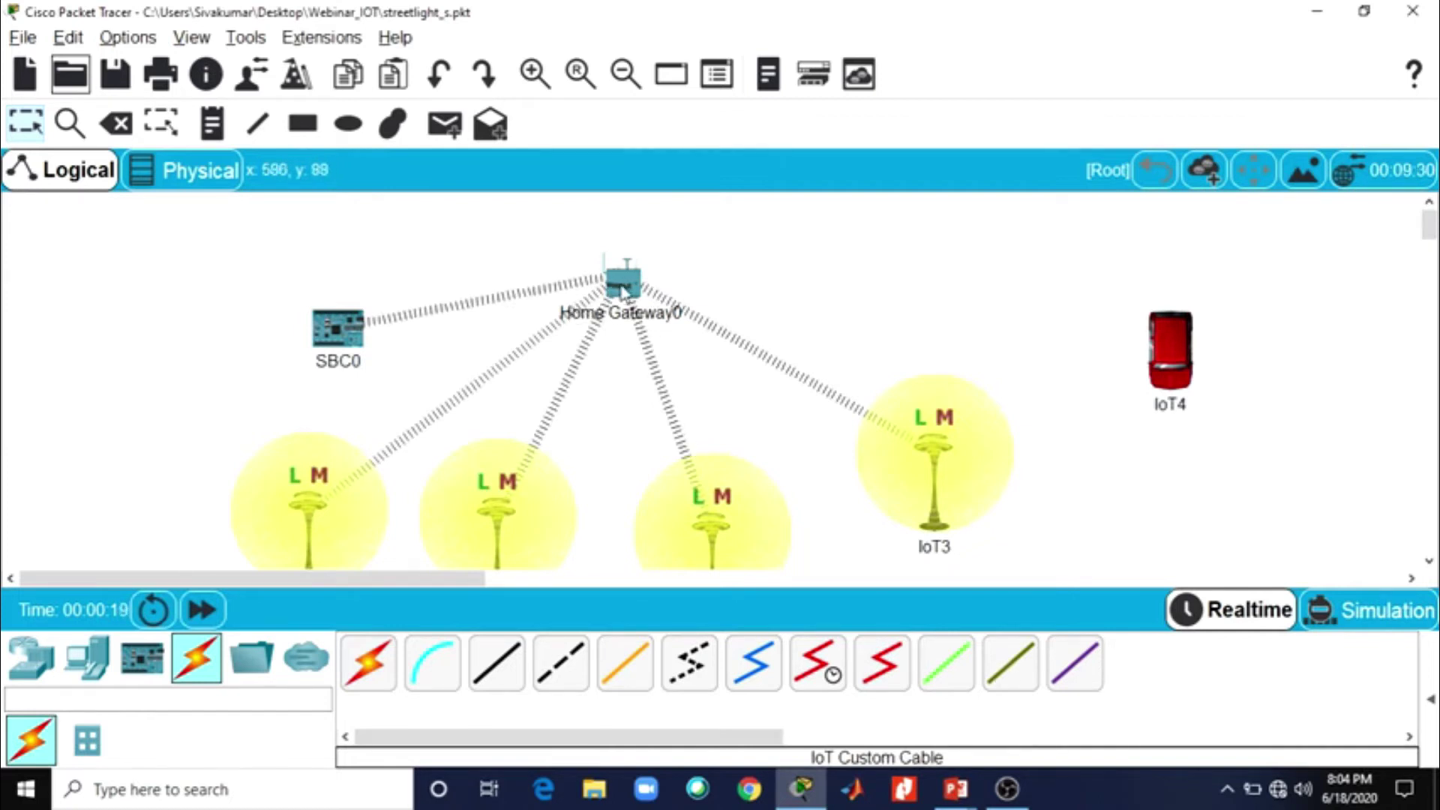
# Move Home Gateway0 and all four street lamps upward, then open IoT3's window
pyautogui.moveTo(626, 291); pyautogui.dragTo(599, 241)
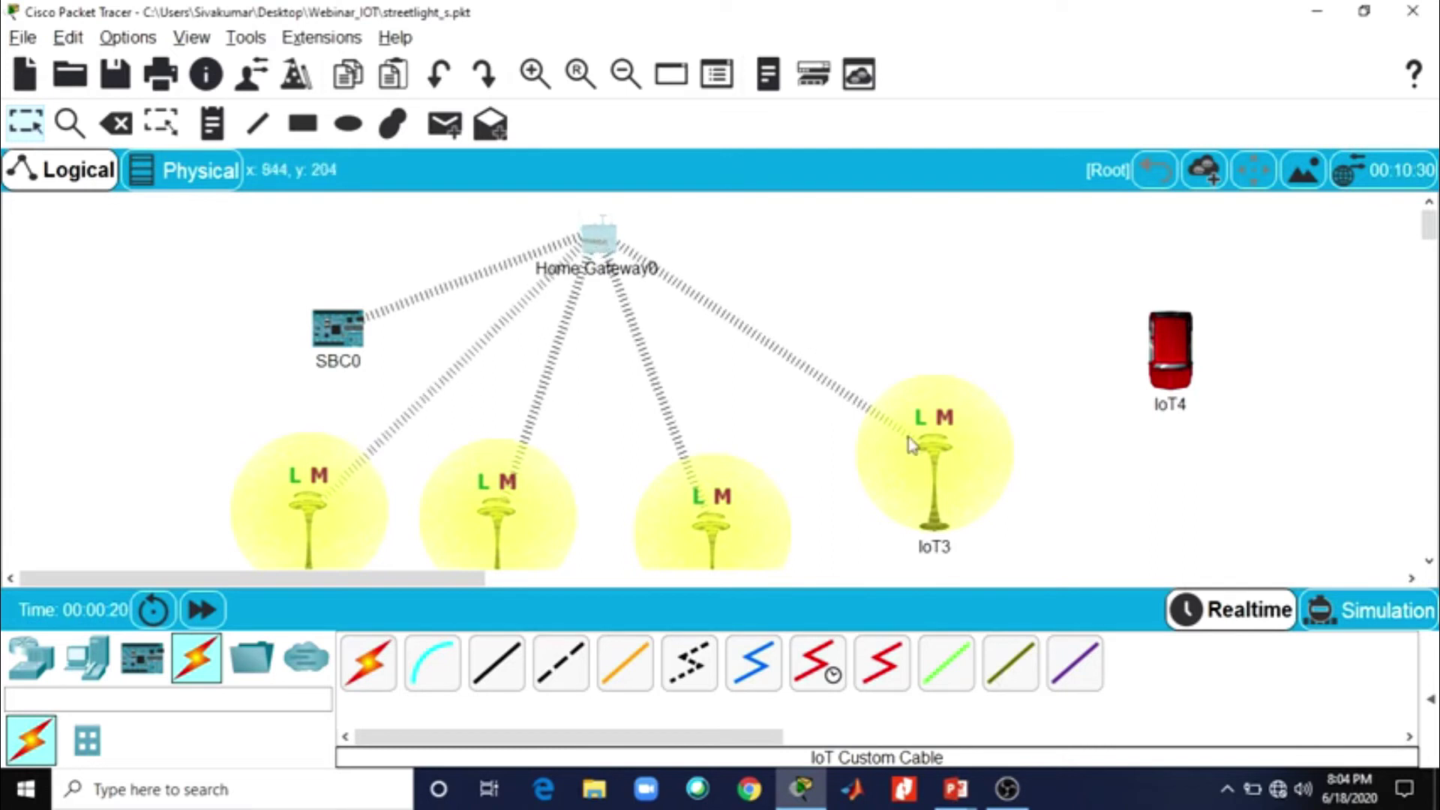
pyautogui.moveTo(909, 438); pyautogui.dragTo(817, 462)
pyautogui.moveTo(725, 507); pyautogui.dragTo(711, 457)
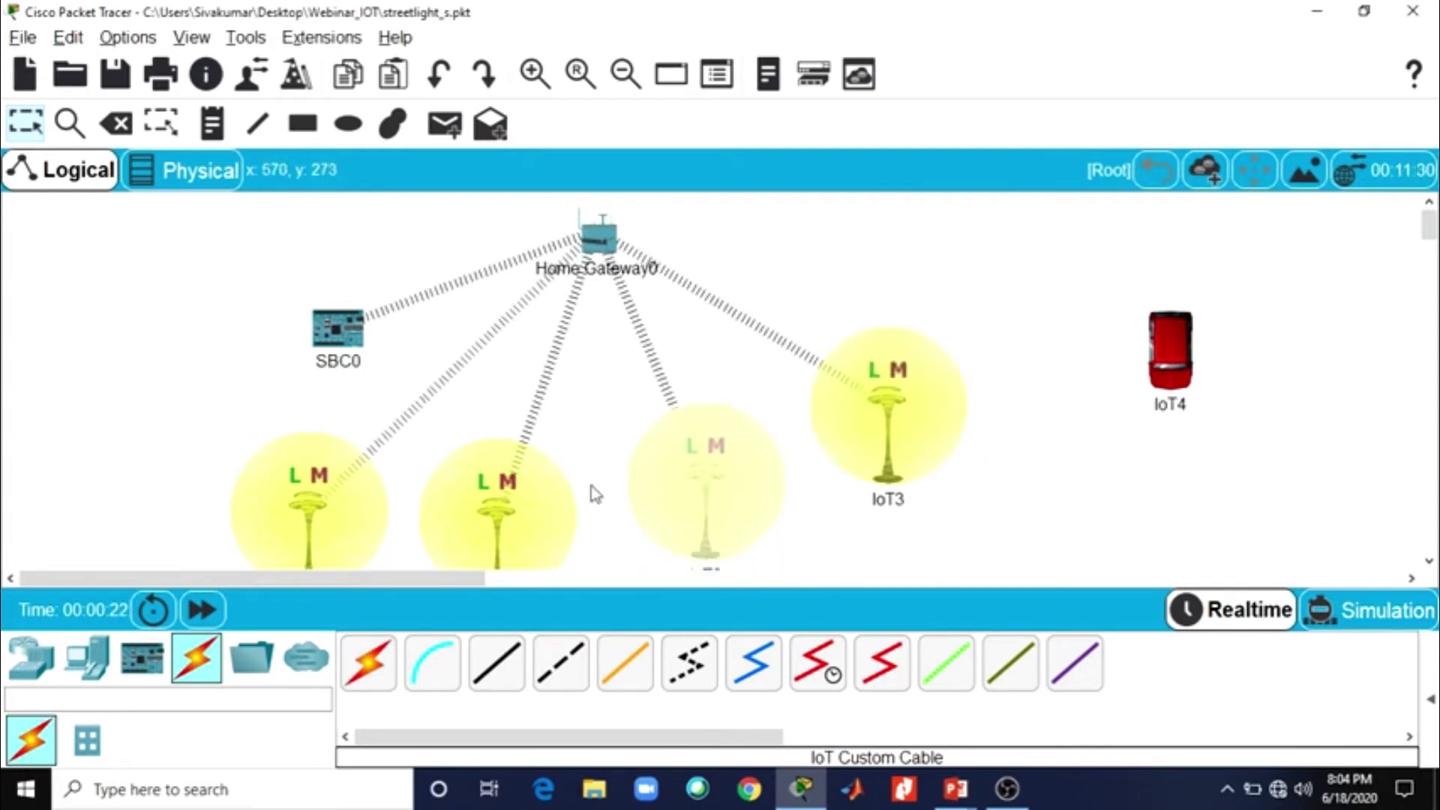
pyautogui.moveTo(495, 512); pyautogui.dragTo(496, 477)
pyautogui.moveTo(341, 509); pyautogui.dragTo(352, 475)
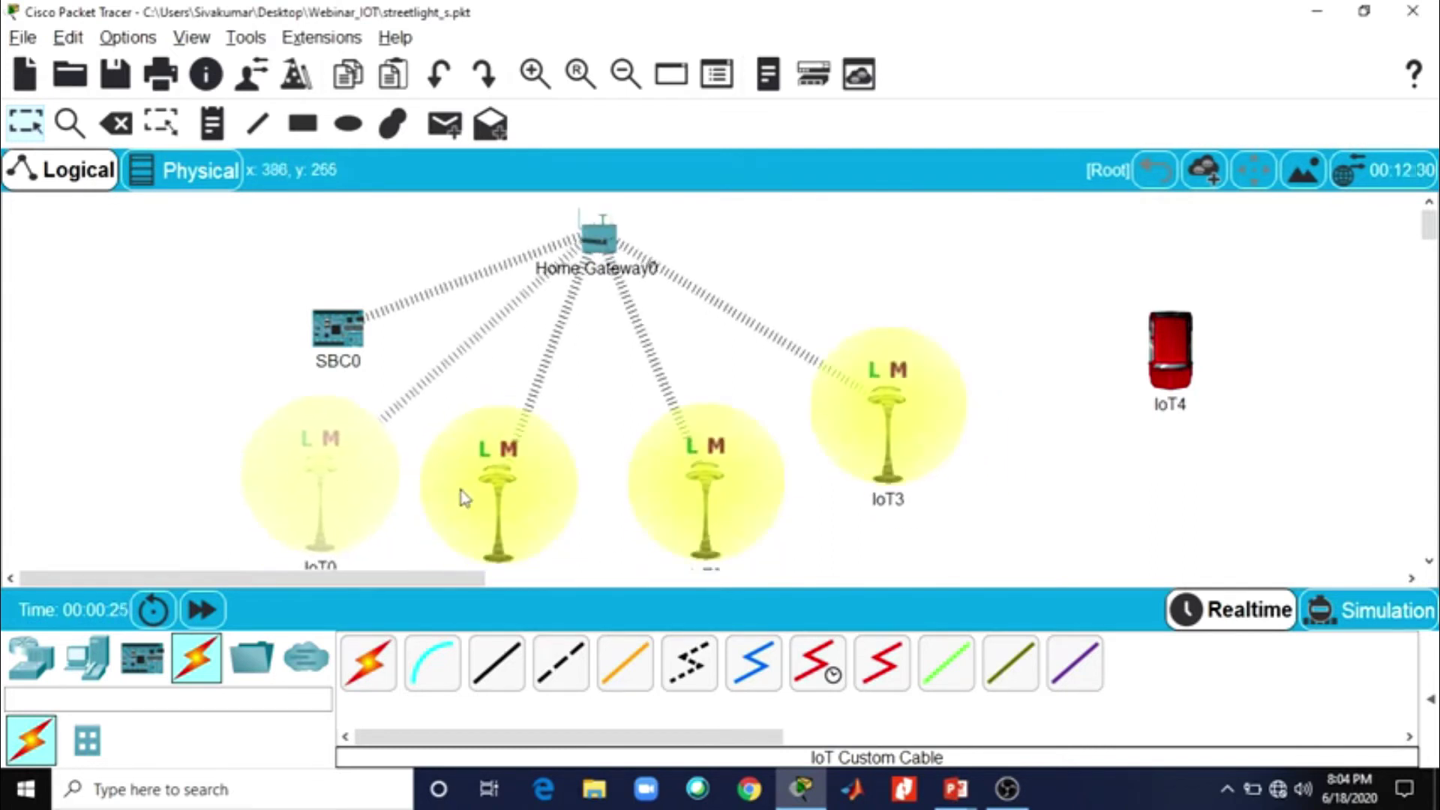
pyautogui.click(920, 413)
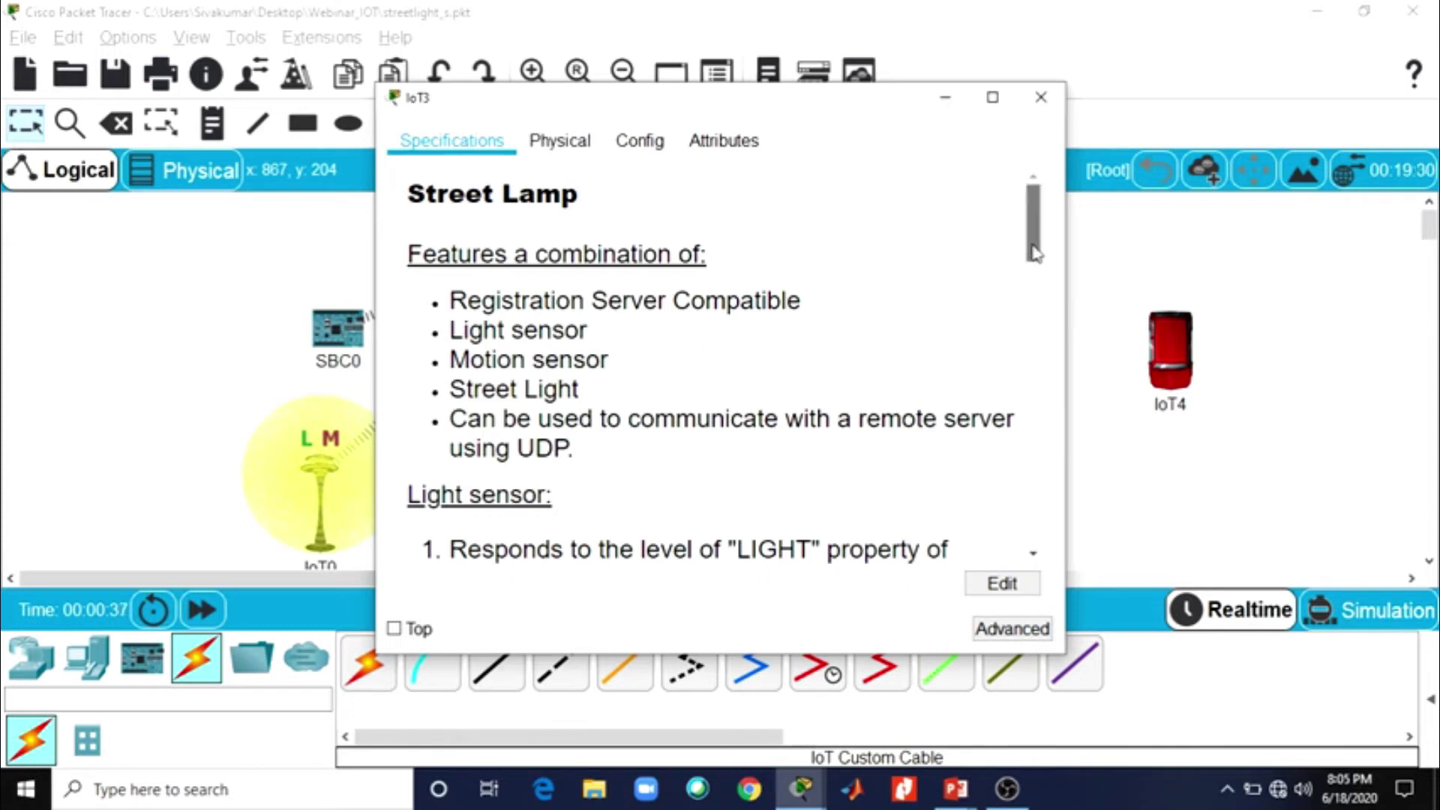
pyautogui.moveTo(1031, 258); pyautogui.dragTo(1044, 306)
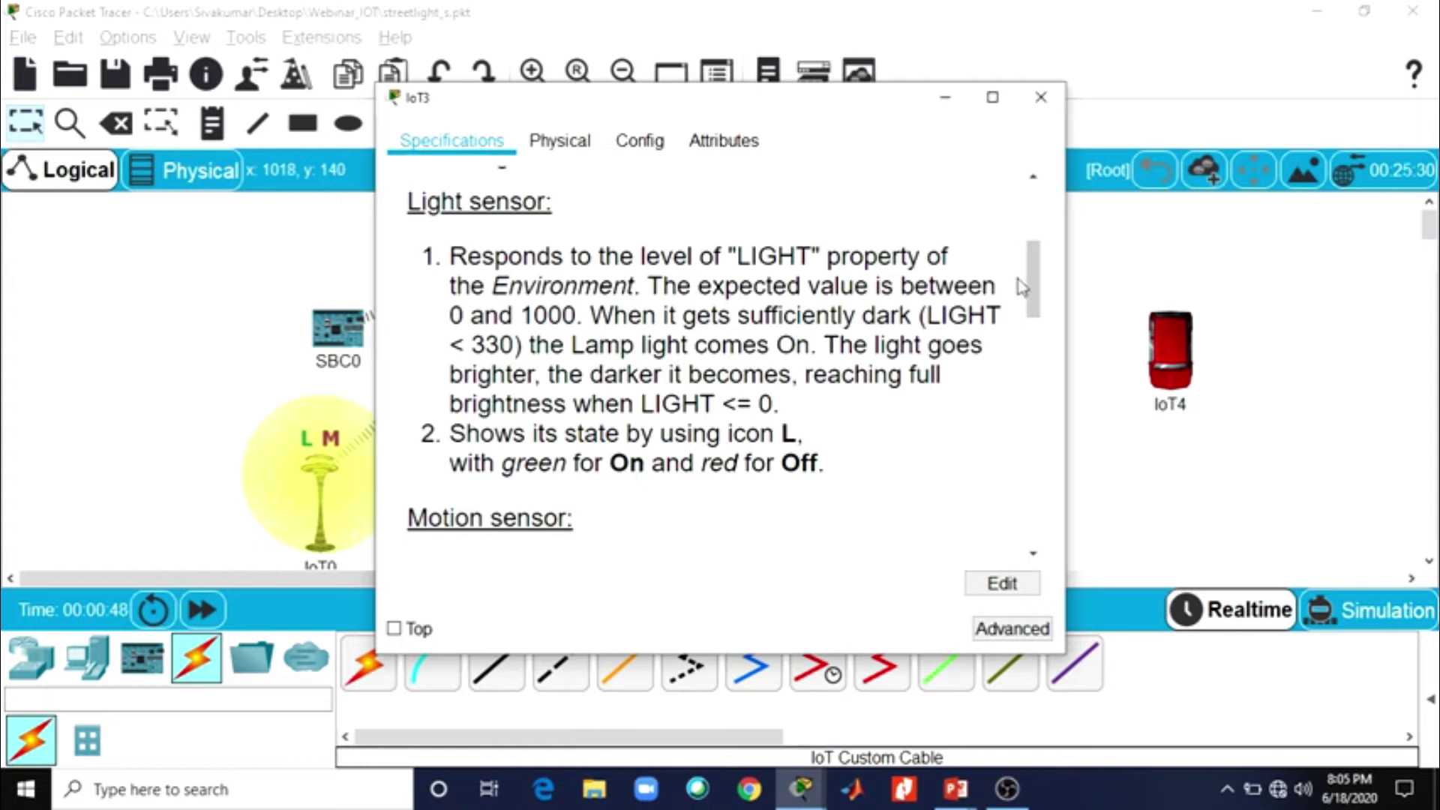
pyautogui.scroll(-5, 1051, 338)
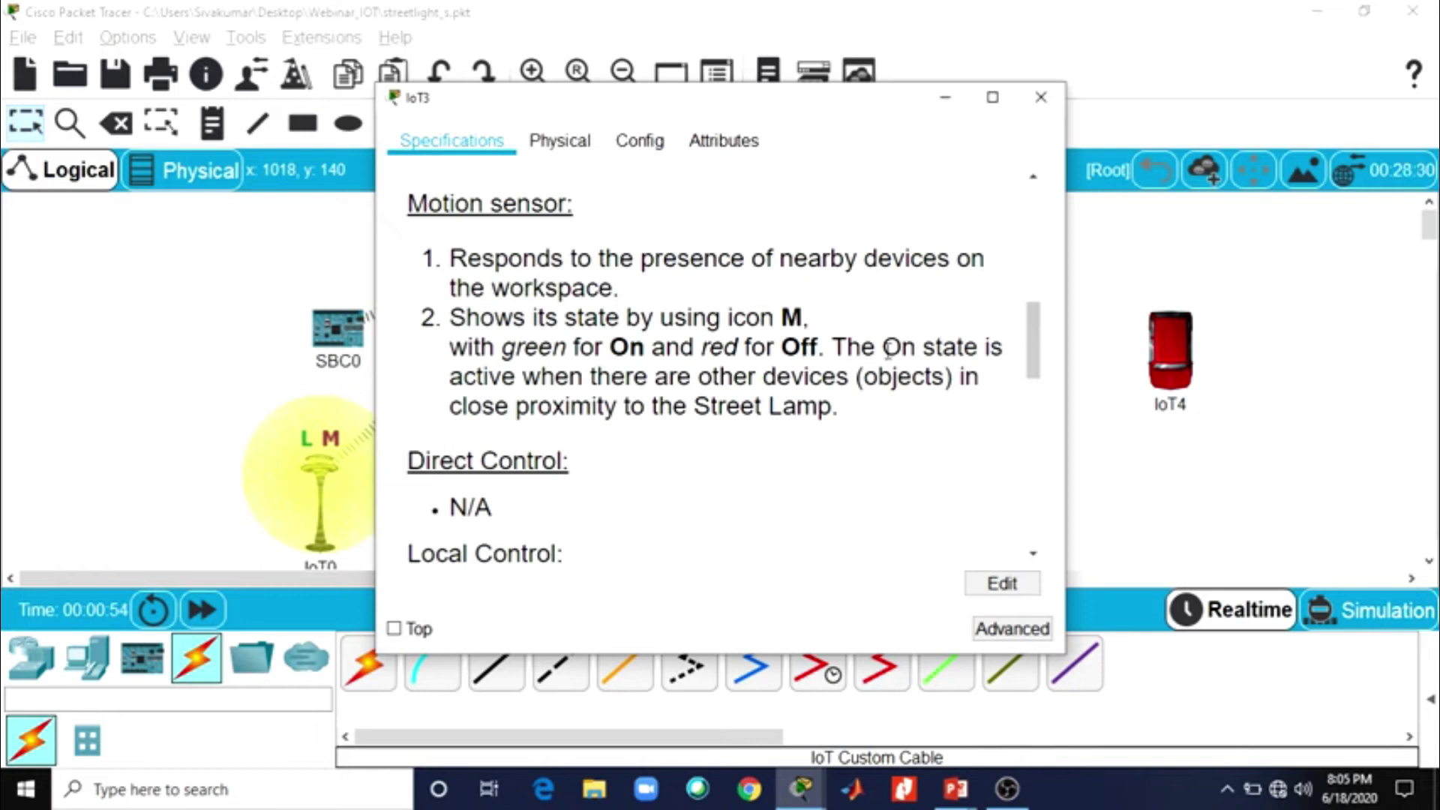
pyautogui.moveTo(1035, 358); pyautogui.dragTo(1044, 490)
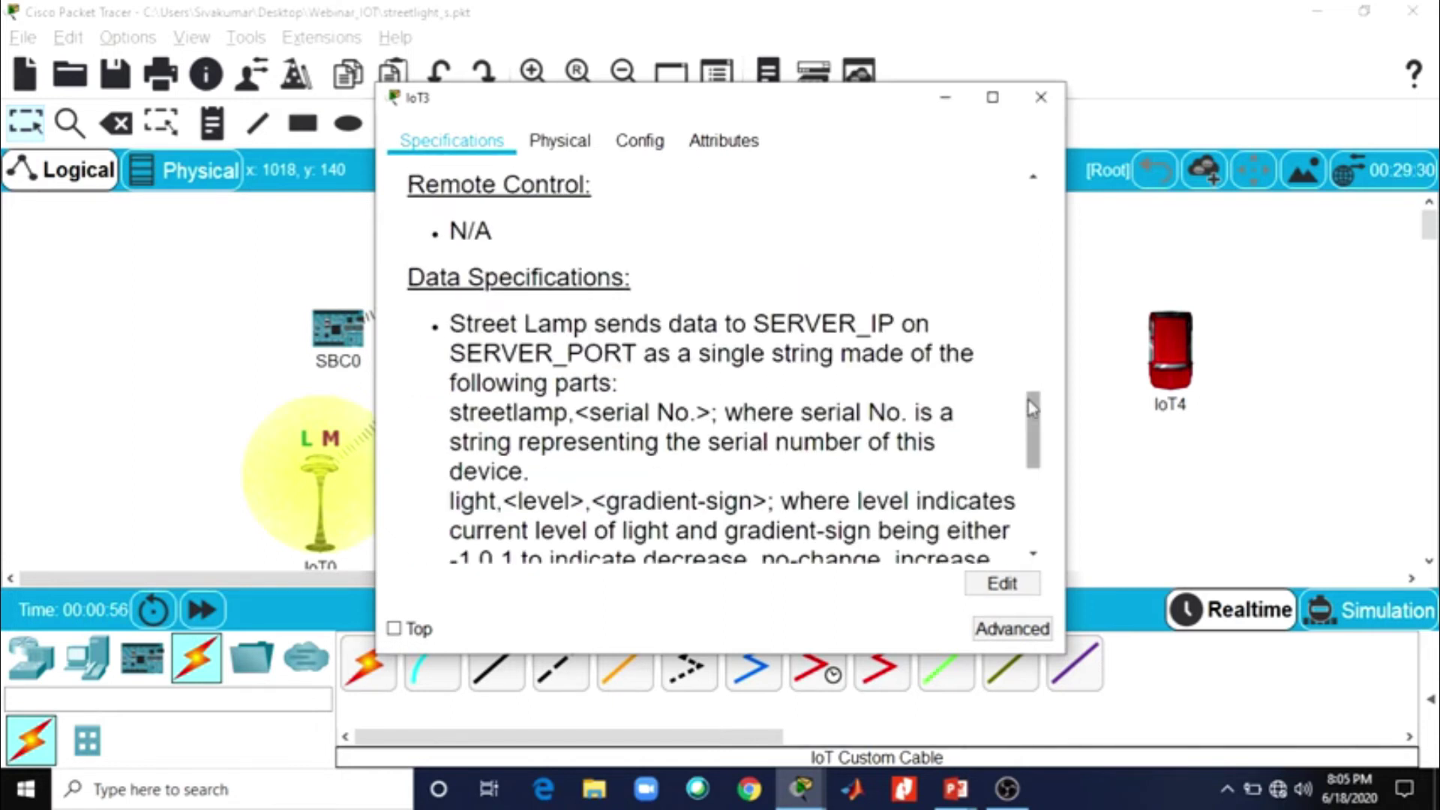
# Check IoT3's Config and Physical tabs, which show its power adapter module
pyautogui.click(625, 143)
pyautogui.click(572, 148)
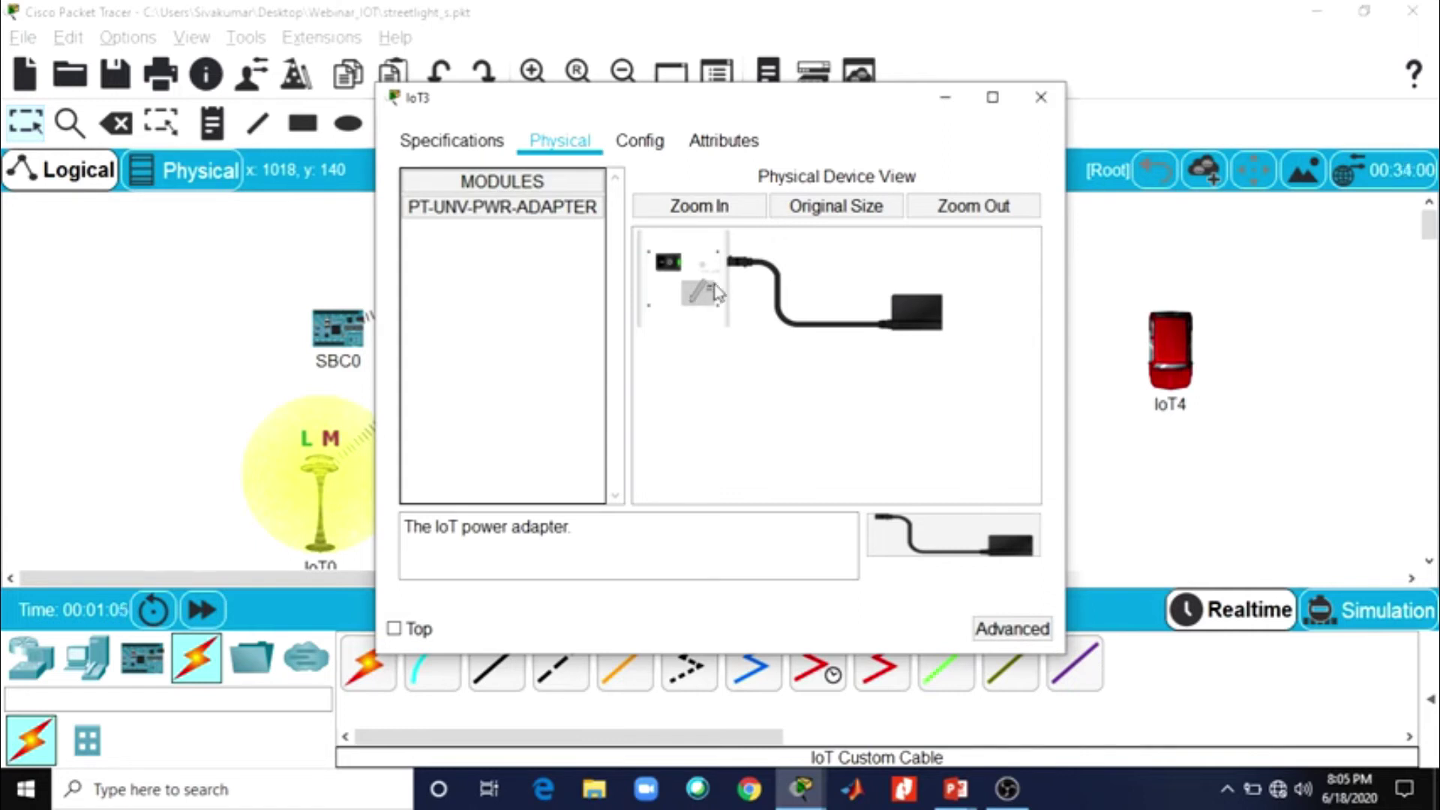
pyautogui.moveTo(775, 107); pyautogui.dragTo(1026, 84)
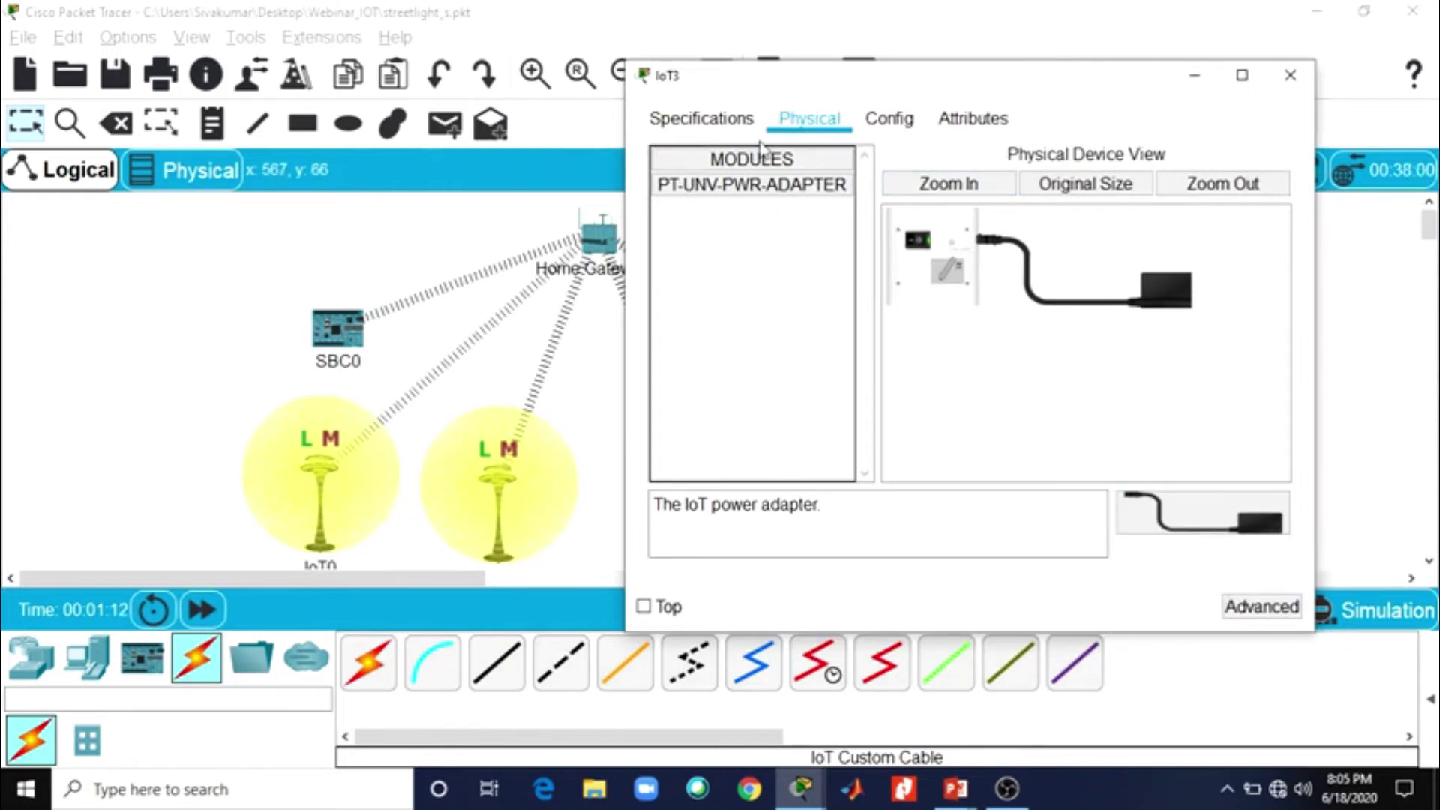
# Change IoT3's network adapter from PT-IOT-NM-1W to PT-IOT-NM-1CE in I/O Config
pyautogui.click(1249, 613)
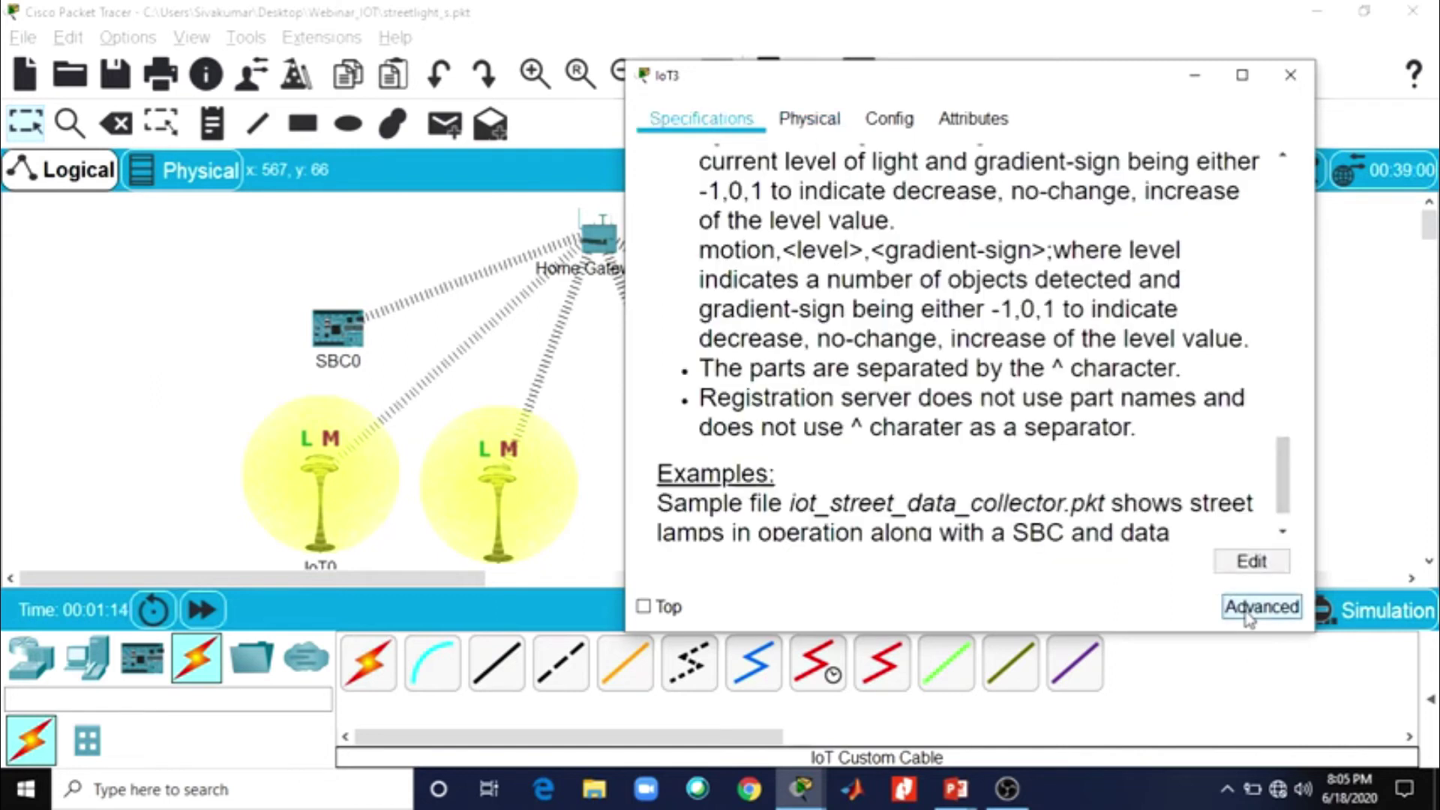
pyautogui.click(834, 133)
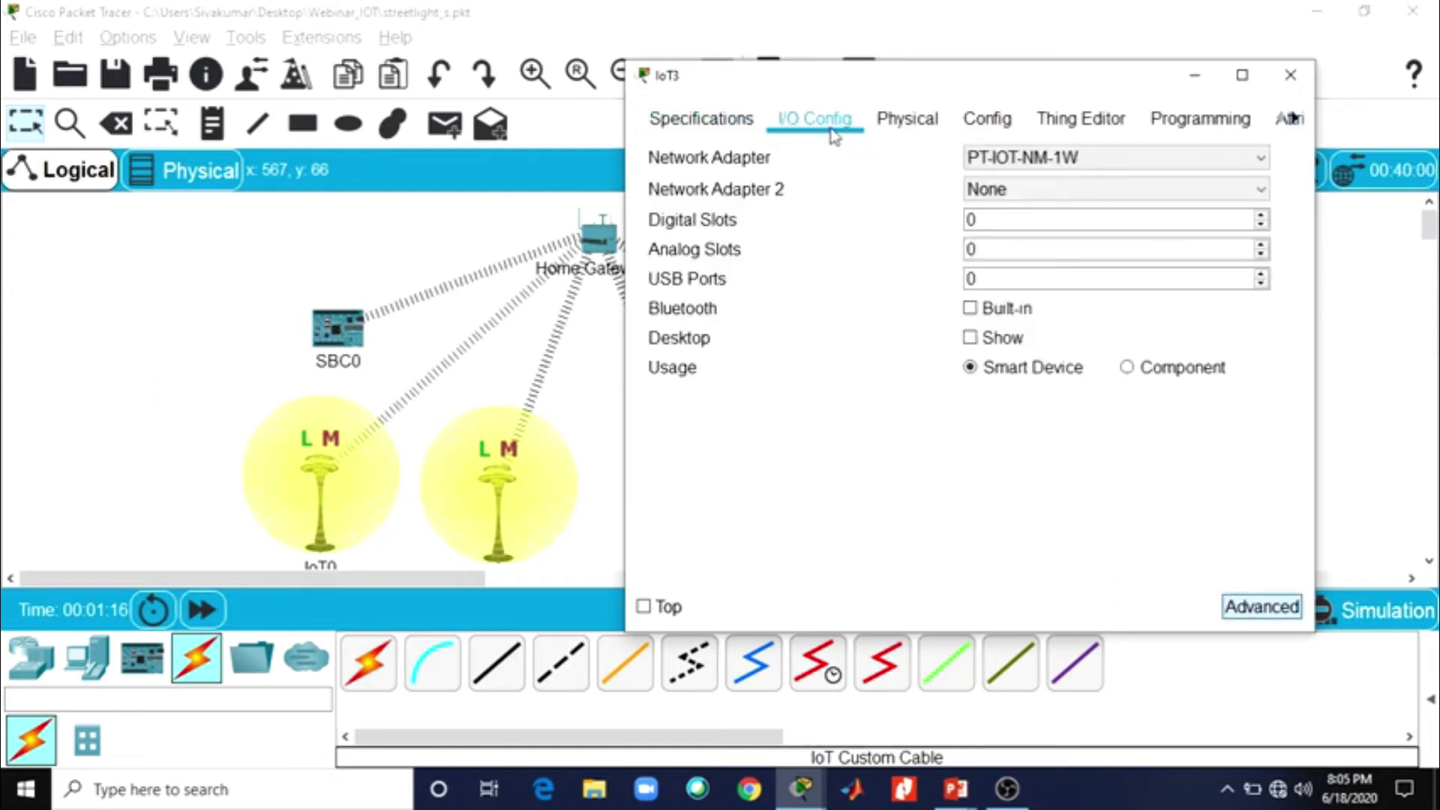
pyautogui.click(999, 158)
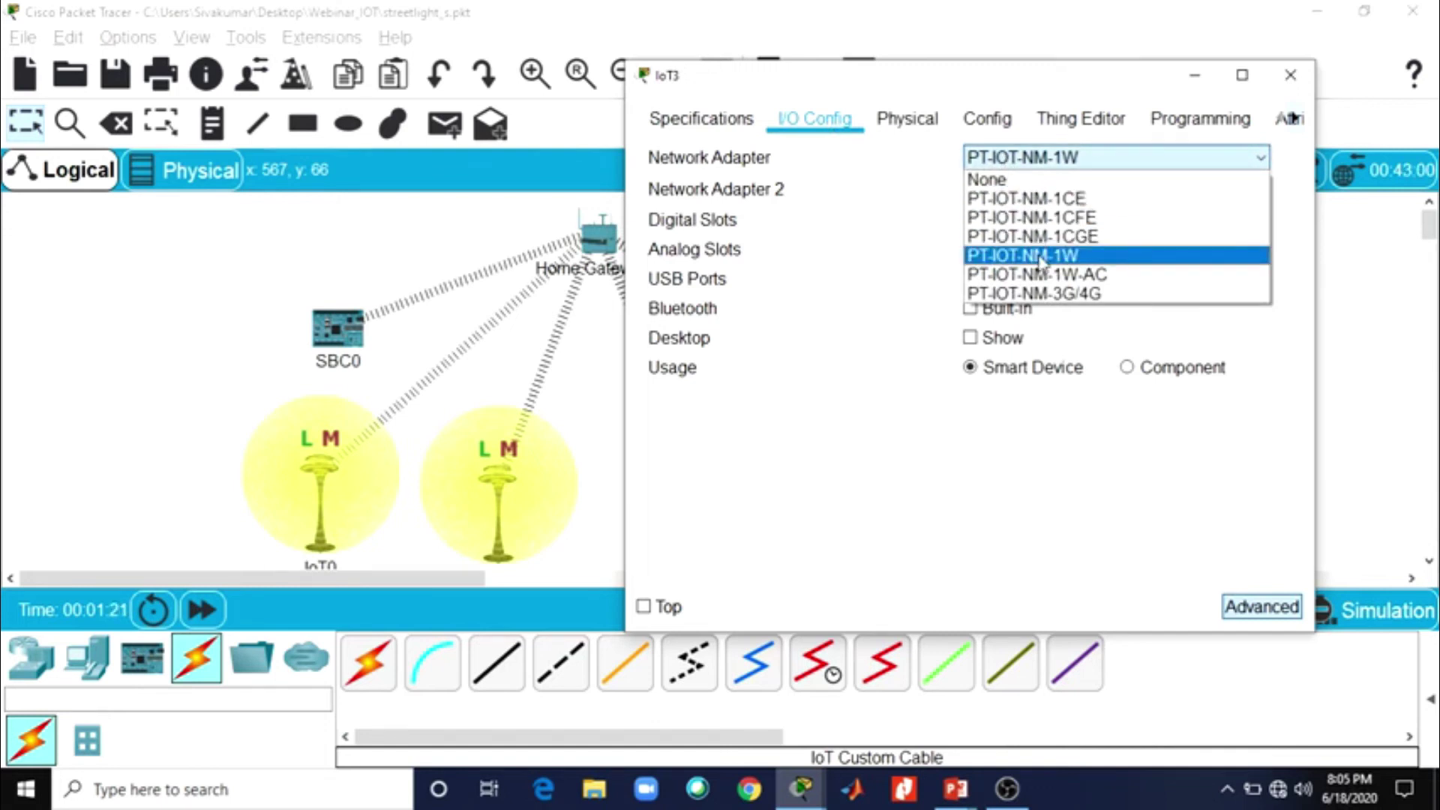
pyautogui.click(1048, 202)
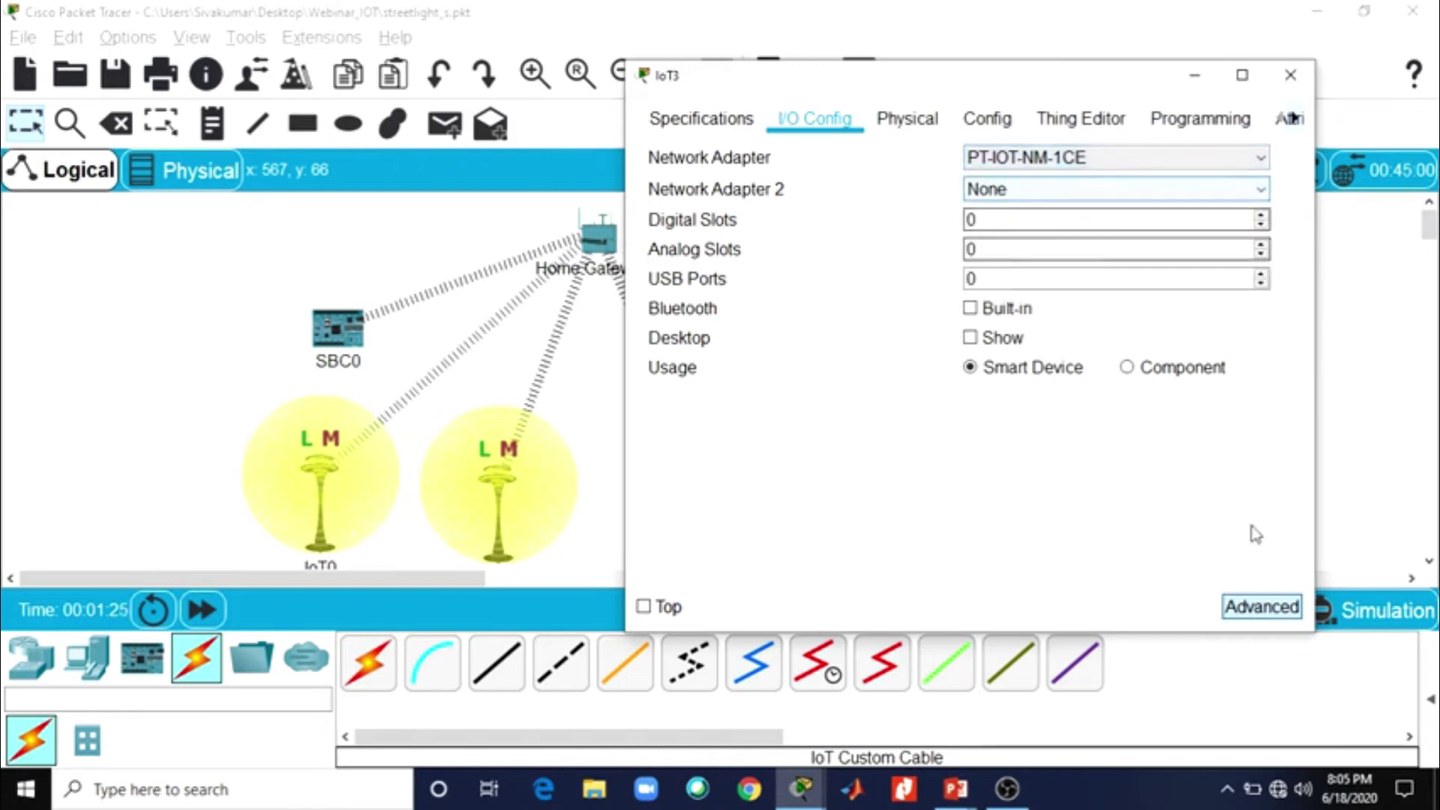
pyautogui.click(1294, 81)
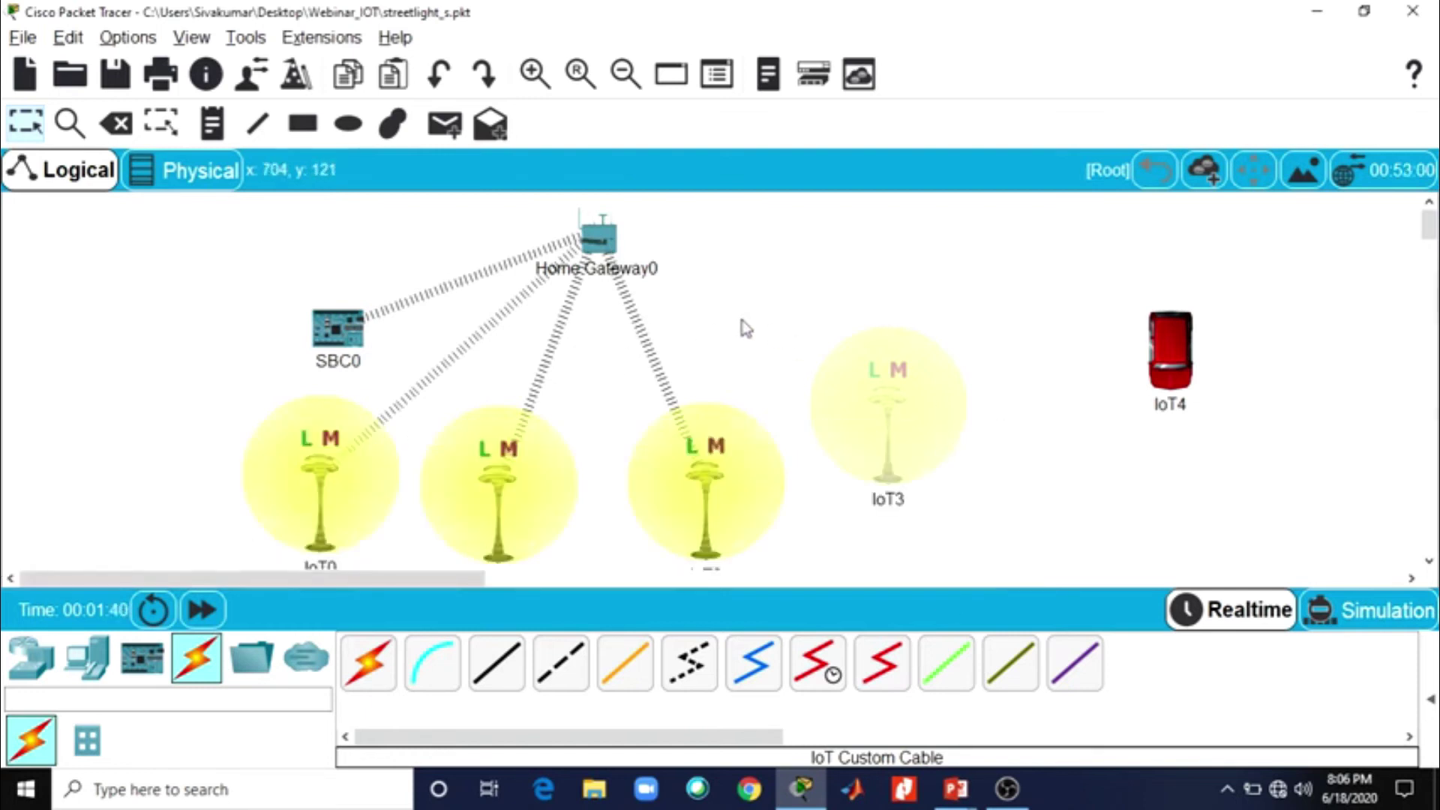
# Set IoT3's network adapter back to PT-IOT-NM-1W and review its Programming tab
pyautogui.click(897, 414)
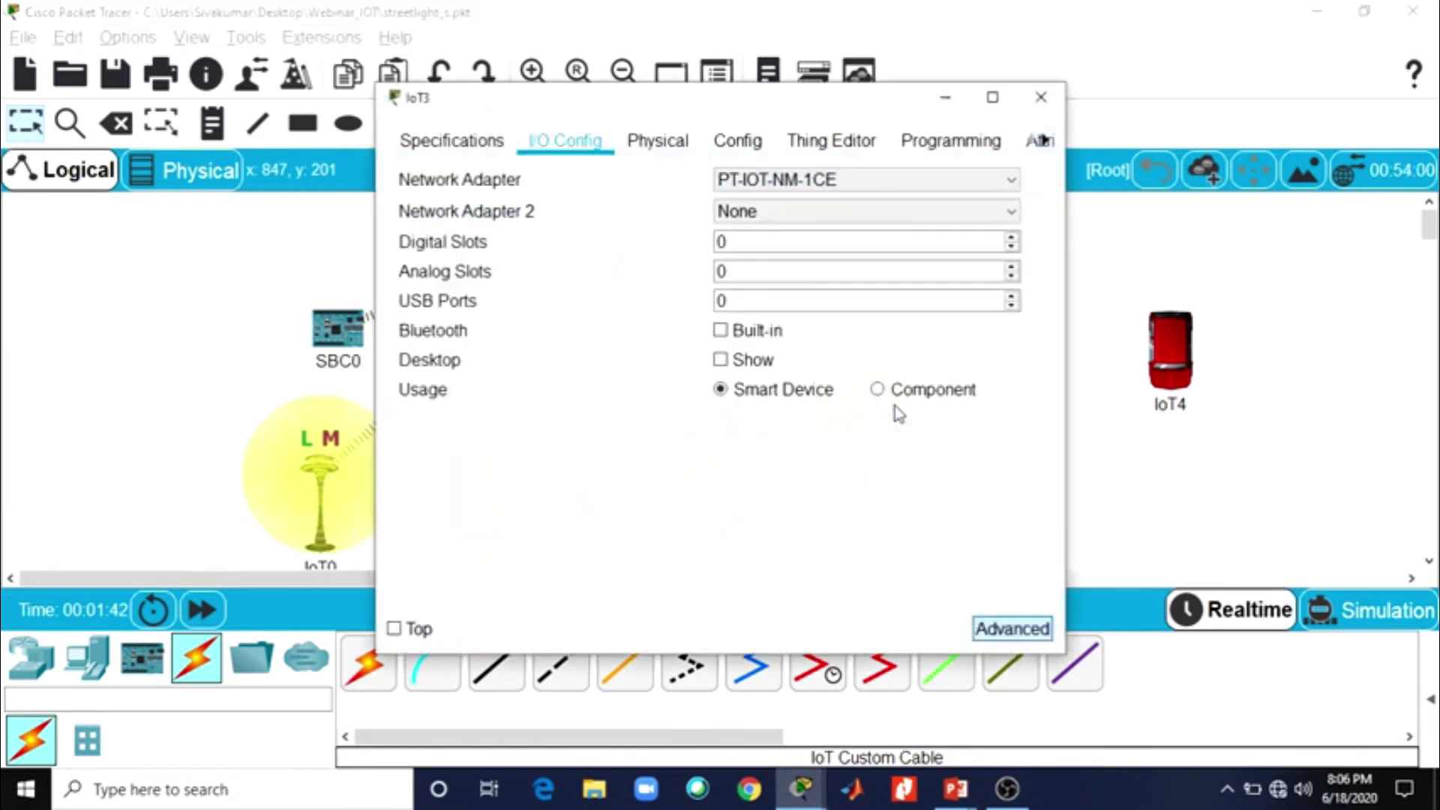
pyautogui.moveTo(861, 105)
pyautogui.mouseDown()
pyautogui.moveTo(1270, 71)
pyautogui.moveTo(1312, 94)
pyautogui.moveTo(331, 277)
pyautogui.moveTo(311, 155)
pyautogui.moveTo(435, 103)
pyautogui.mouseUp()
pyautogui.click(532, 181)
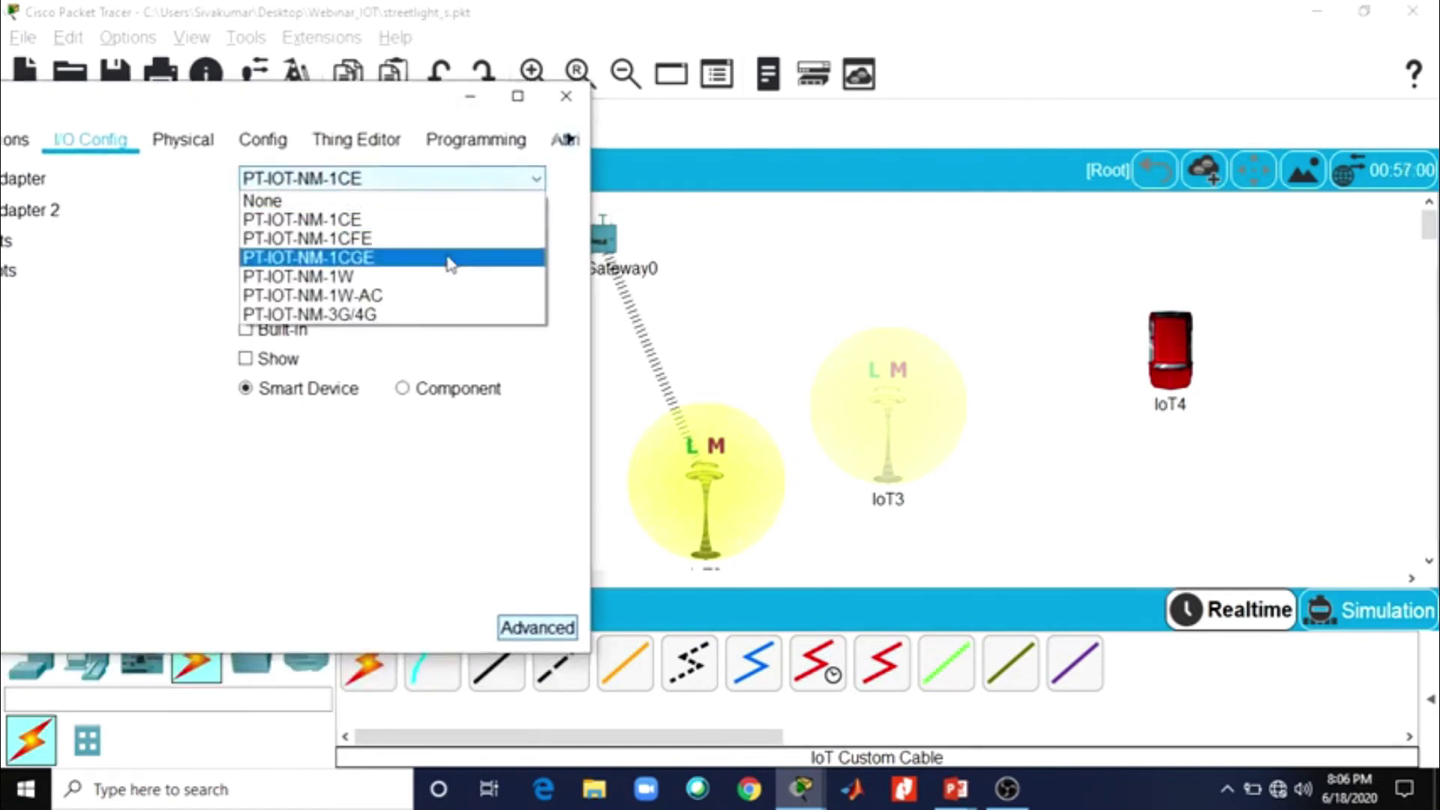
pyautogui.click(442, 276)
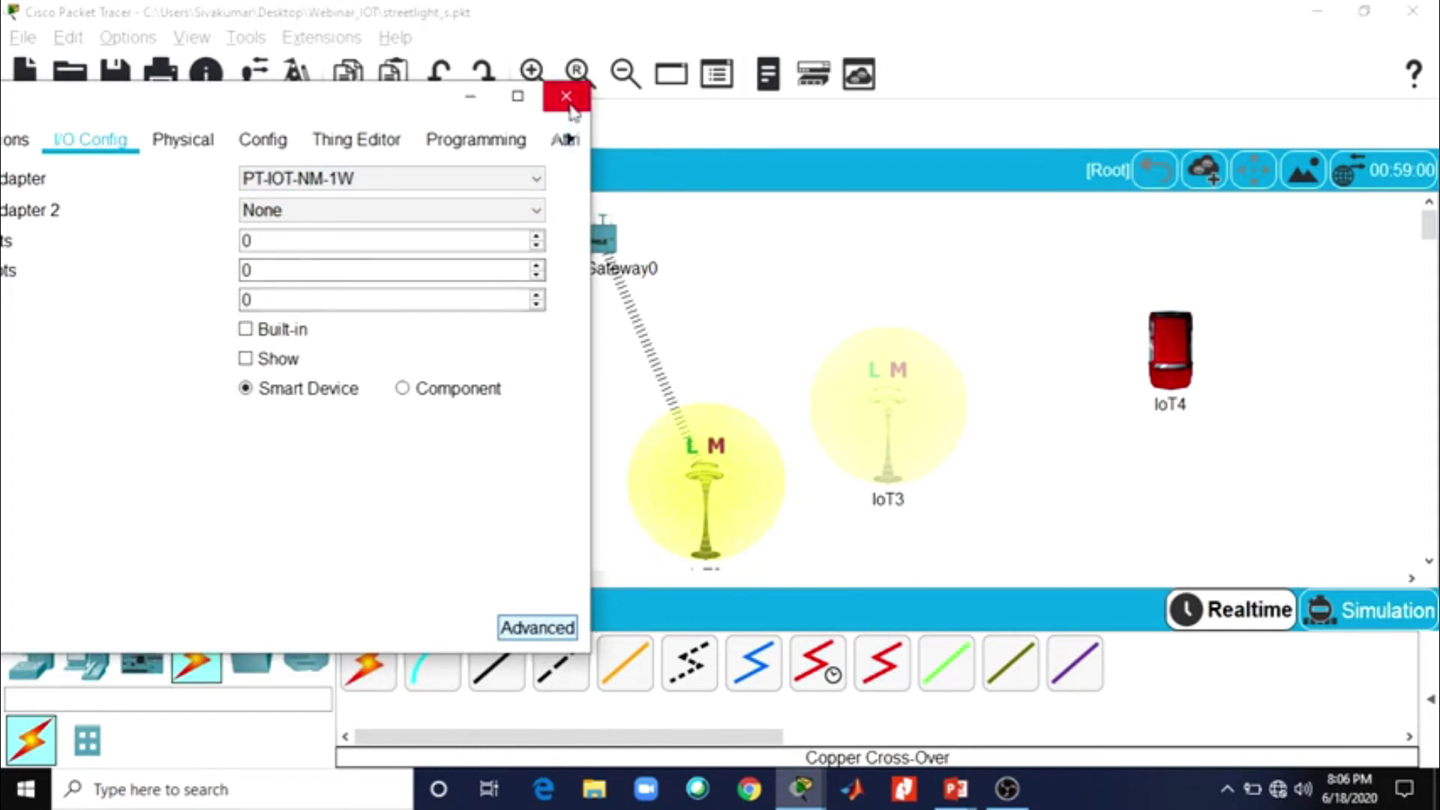
pyautogui.click(476, 140)
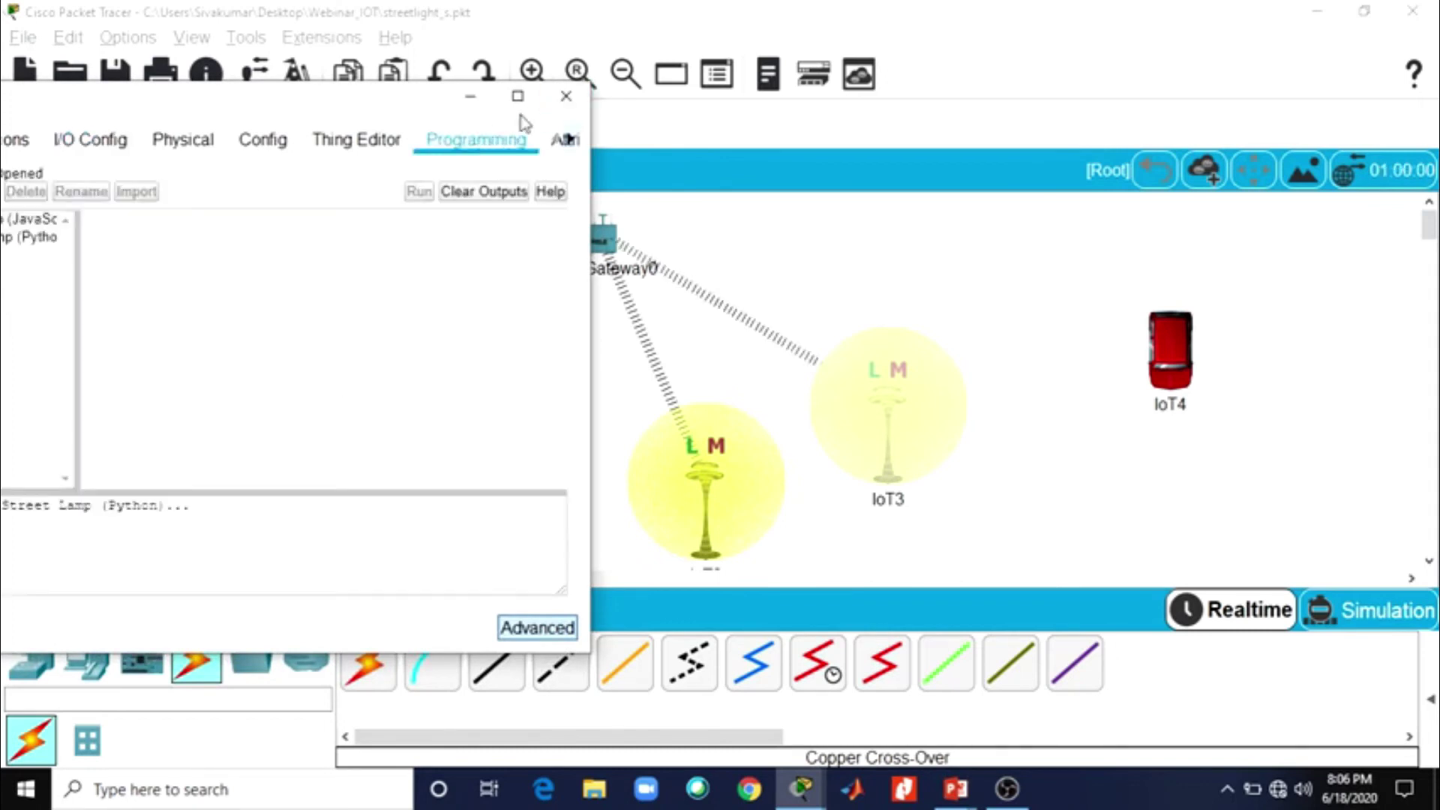
pyautogui.click(566, 97)
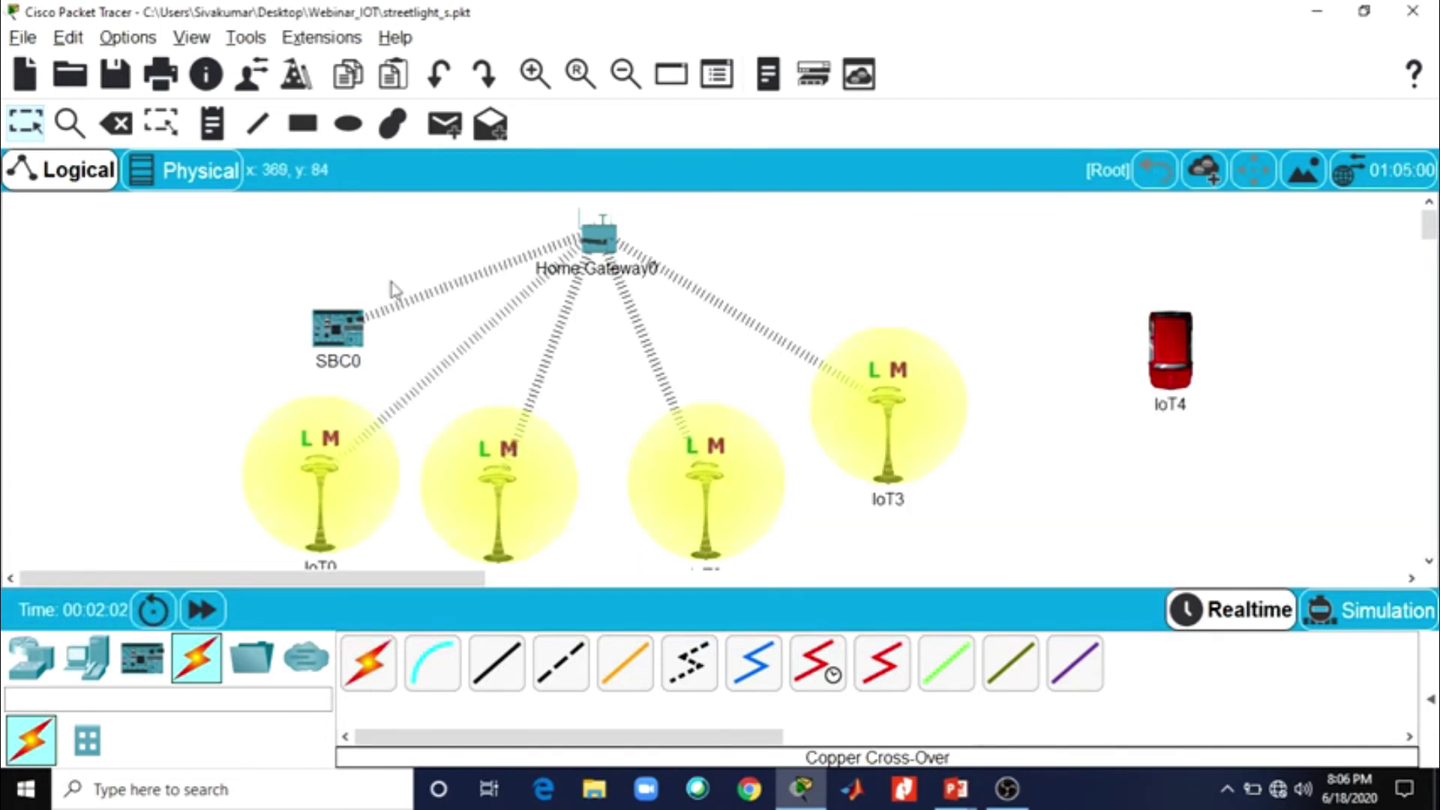
pyautogui.click(346, 327)
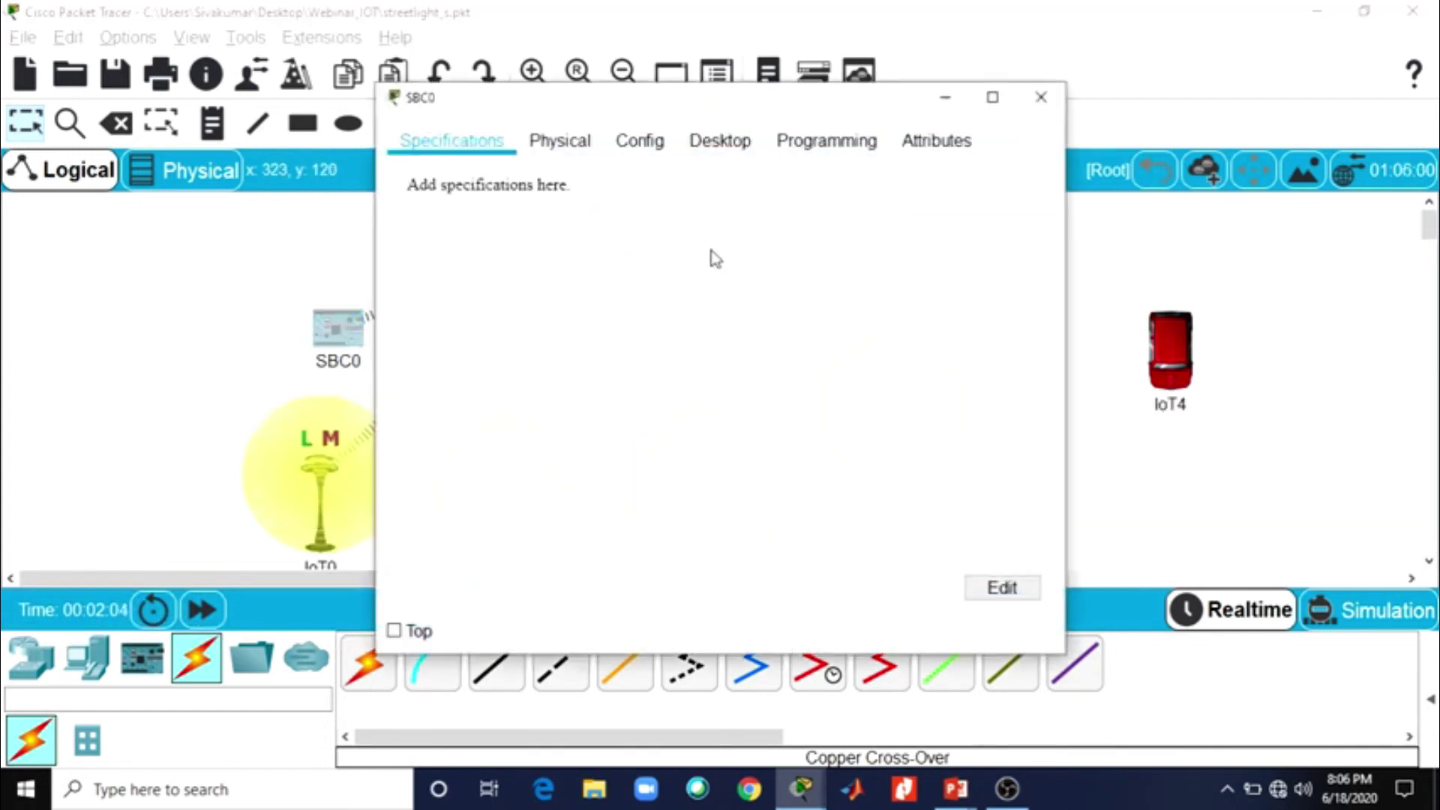
pyautogui.click(815, 162)
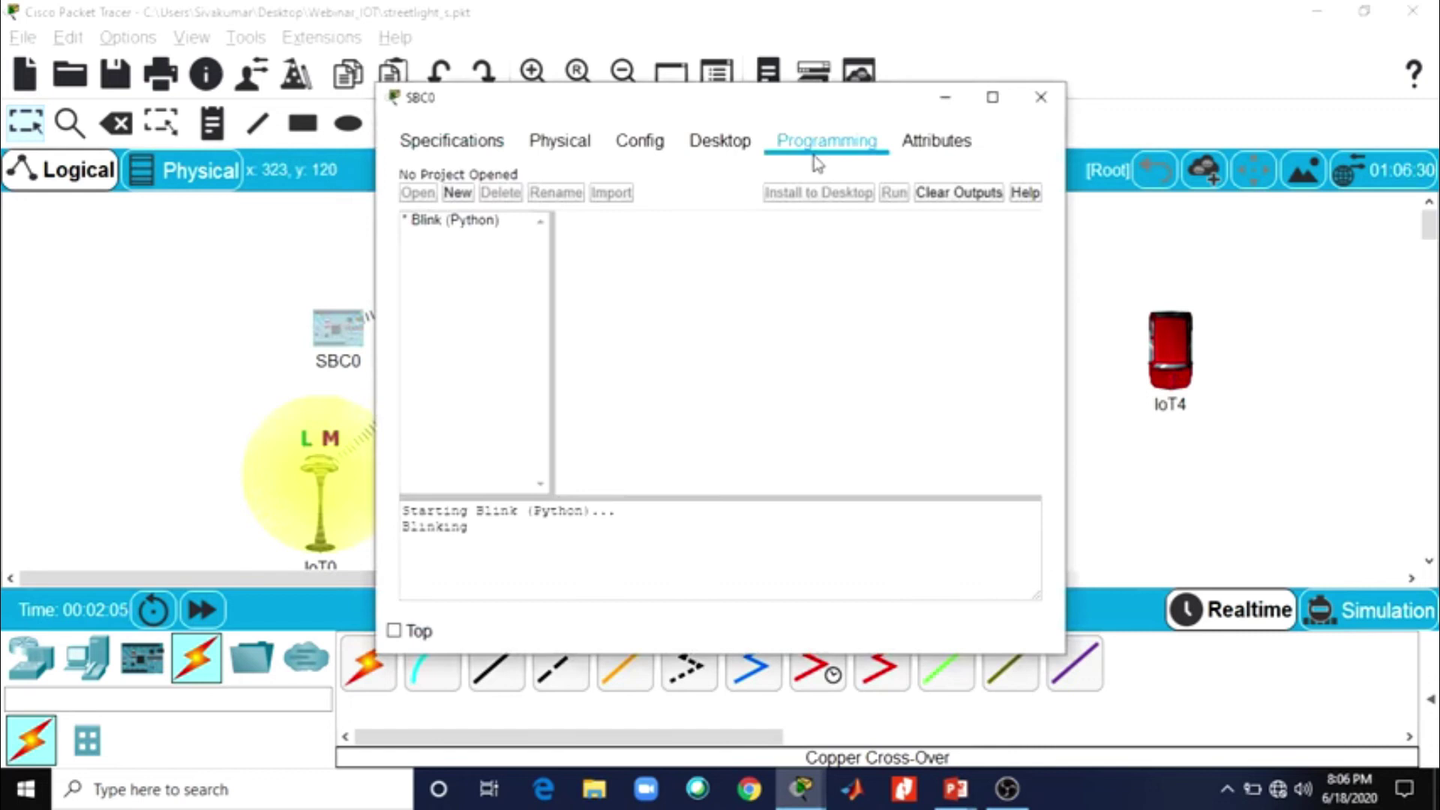
pyautogui.doubleClick(456, 222)
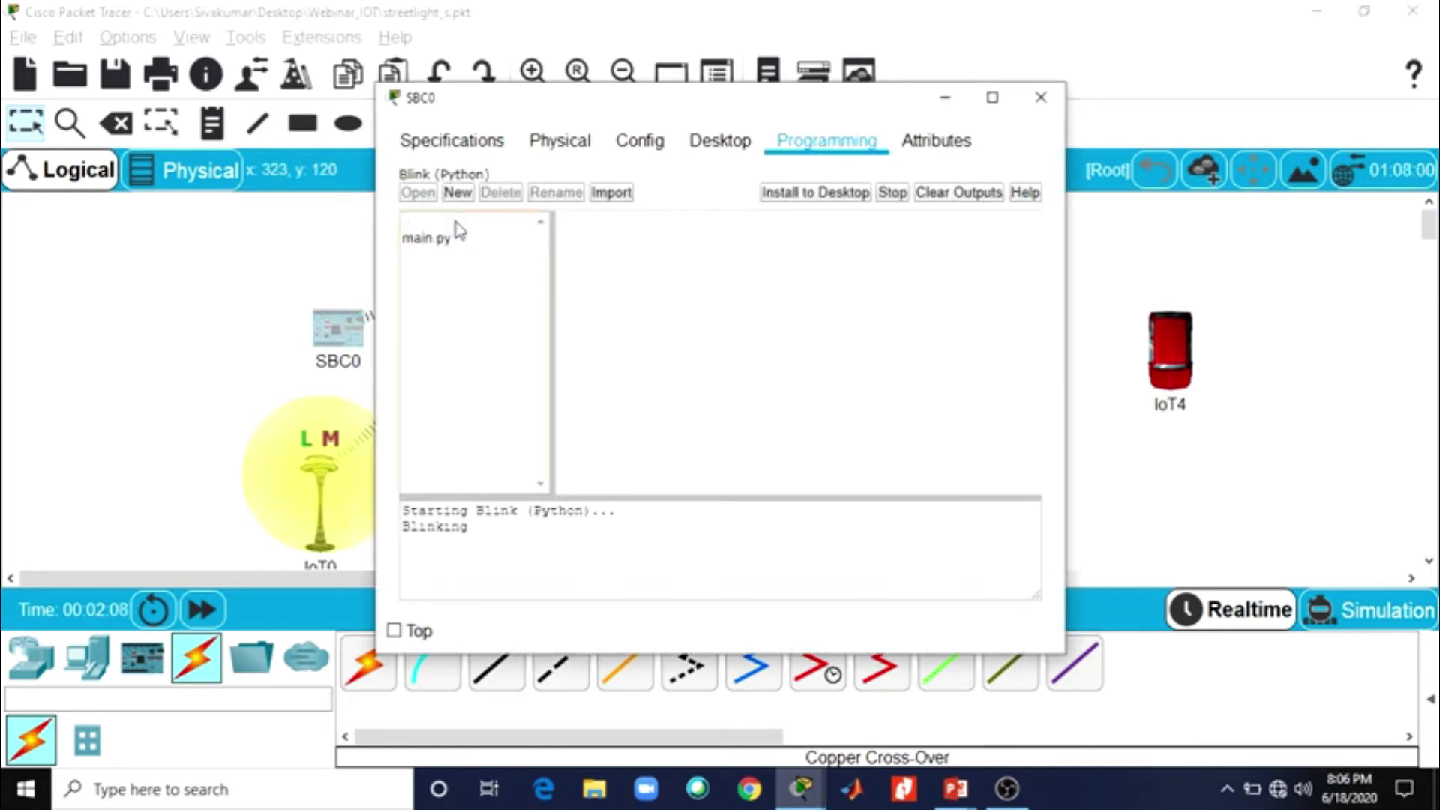
pyautogui.doubleClick(432, 246)
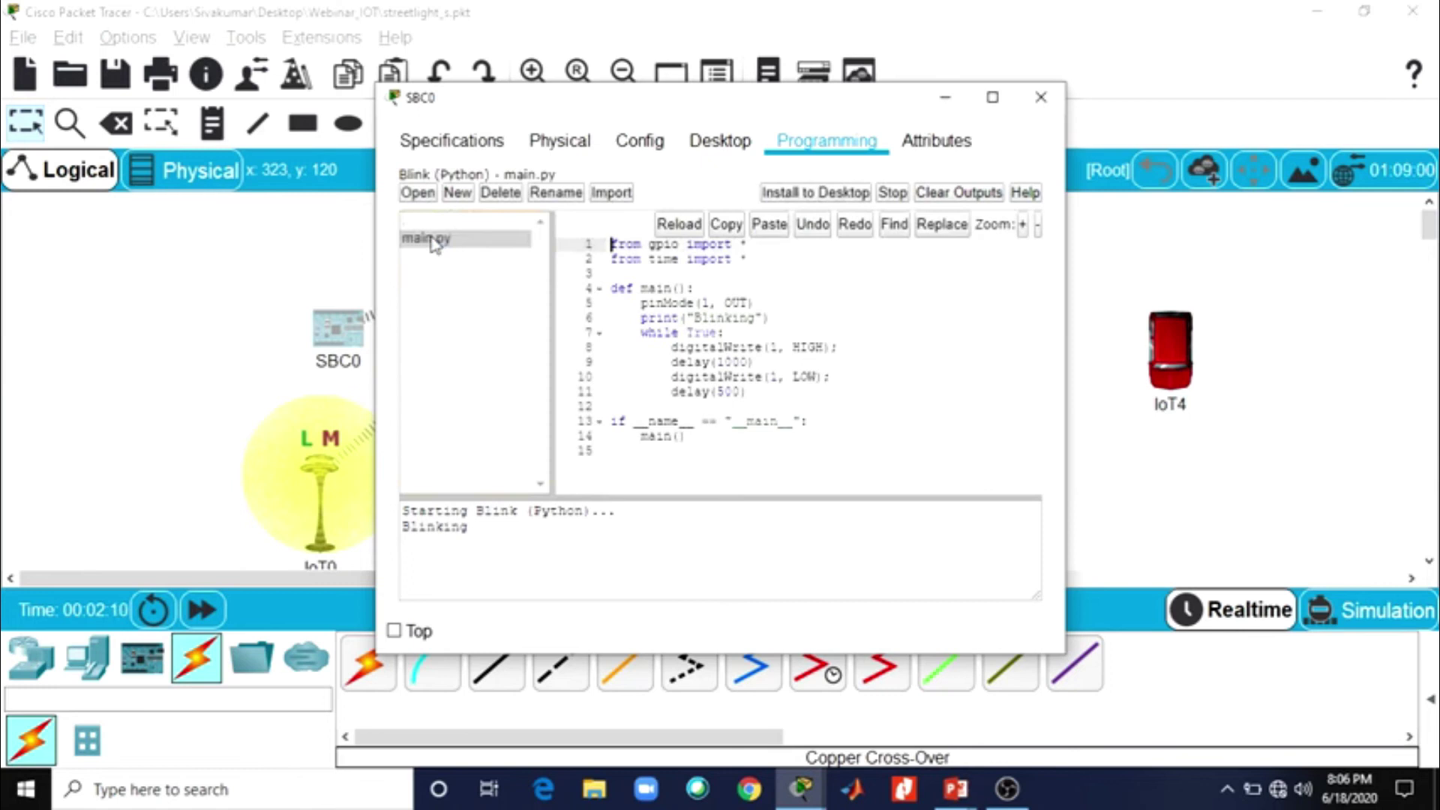
pyautogui.moveTo(591, 107); pyautogui.dragTo(505, 120)
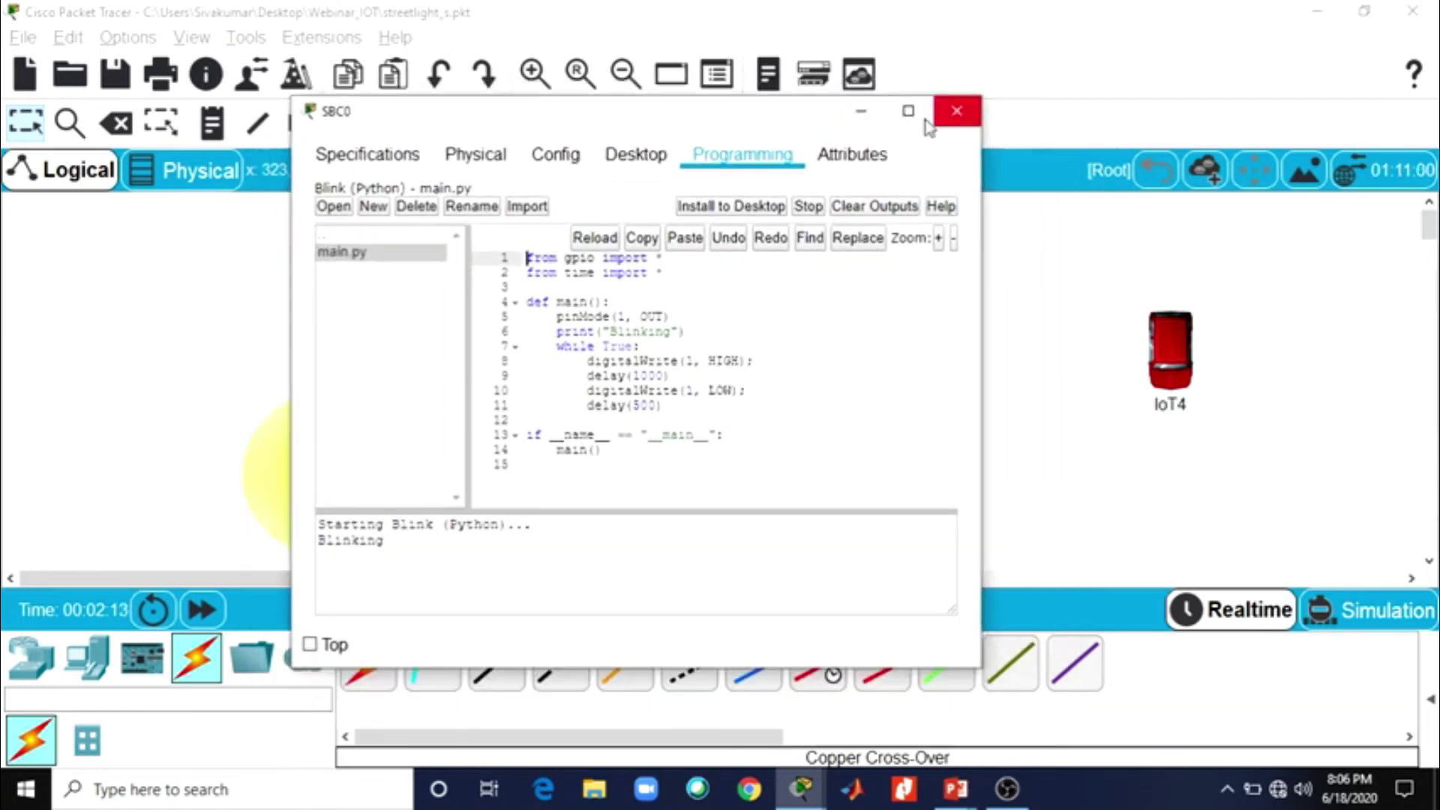
# Close SBC0's configuration, then drive car IoT4 left past IoT3 and the second lamp to SBC0, and back right of IoT3
pyautogui.click(957, 113)
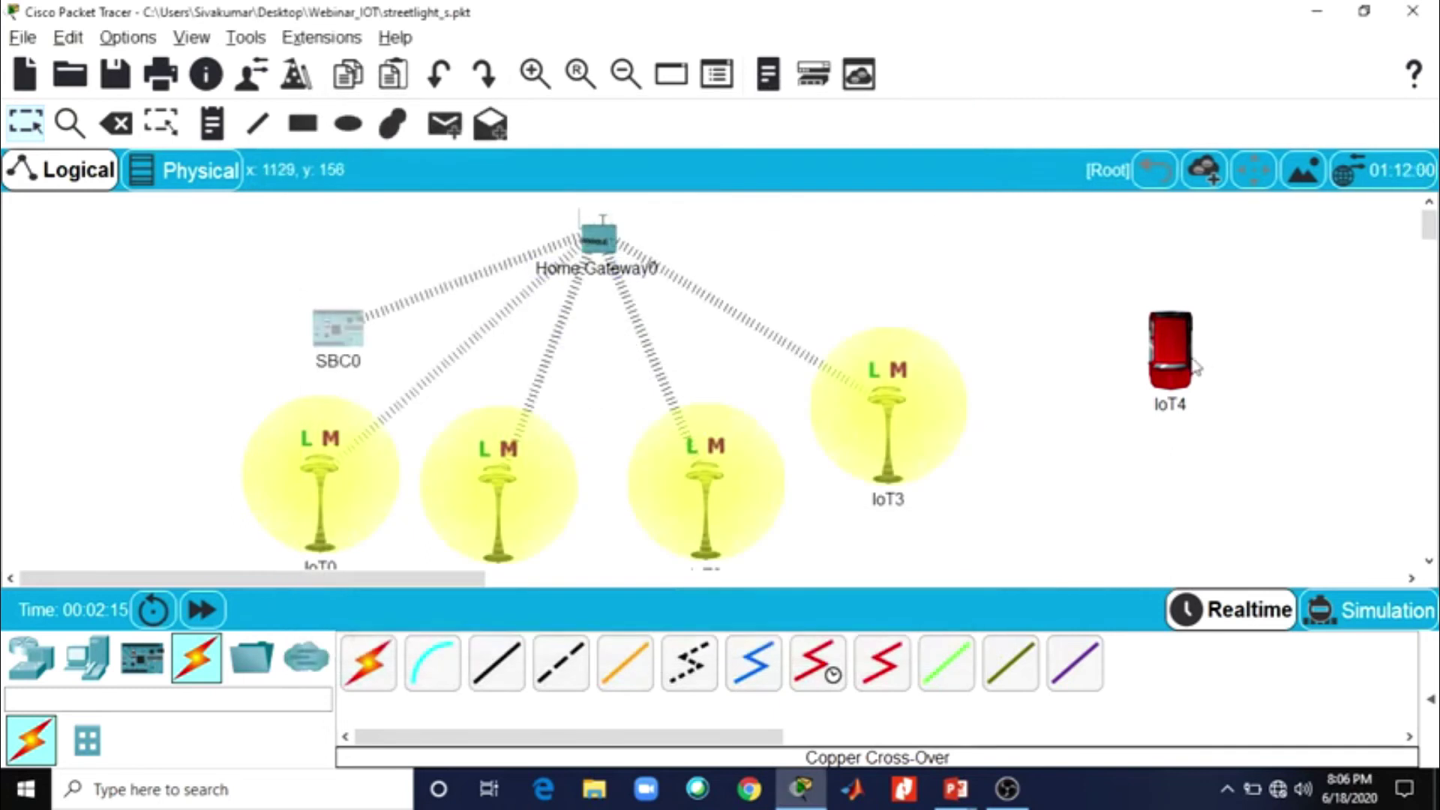
pyautogui.moveTo(1182, 366); pyautogui.dragTo(942, 306)
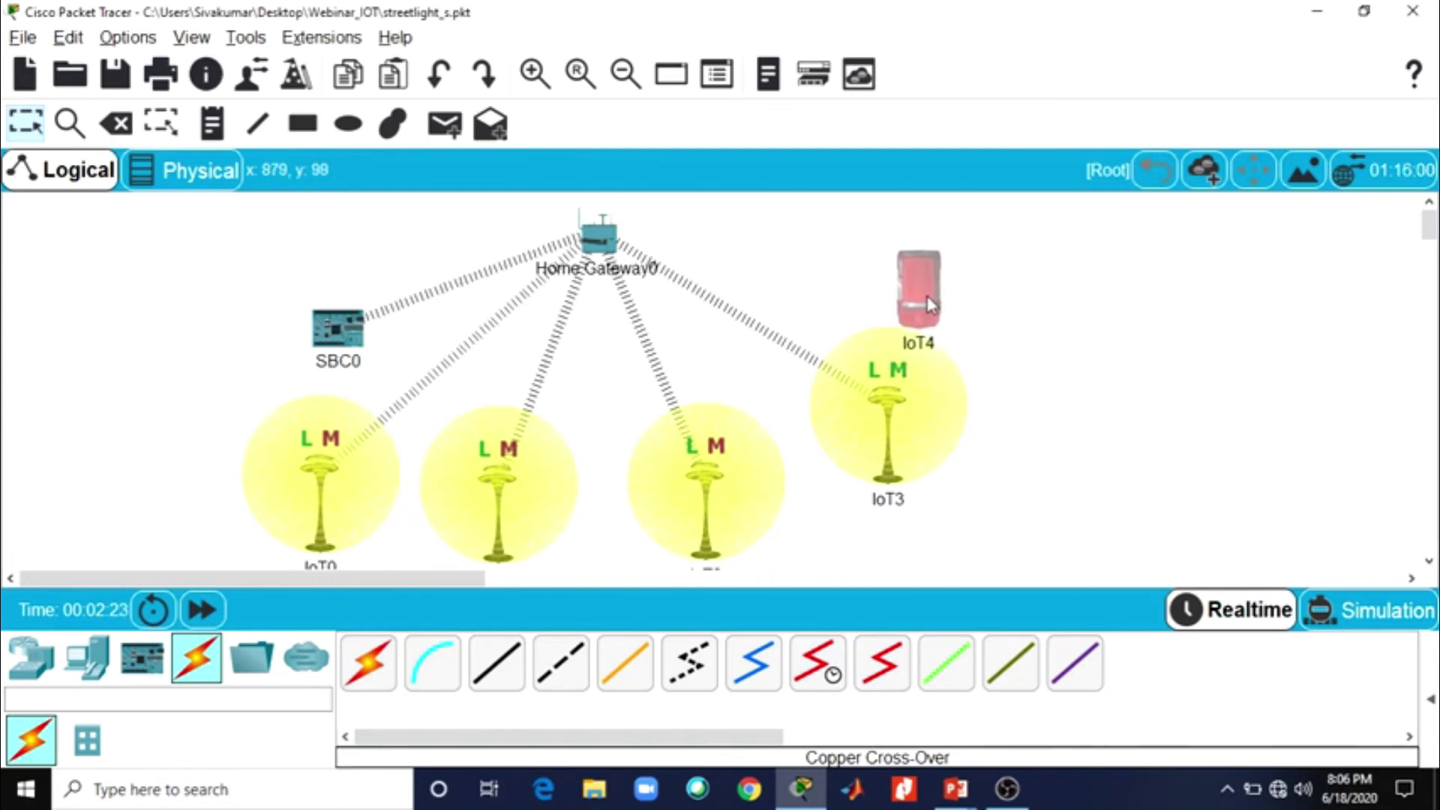
pyautogui.moveTo(941, 307)
pyautogui.mouseDown()
pyautogui.moveTo(784, 333)
pyautogui.moveTo(724, 373)
pyautogui.mouseUp()
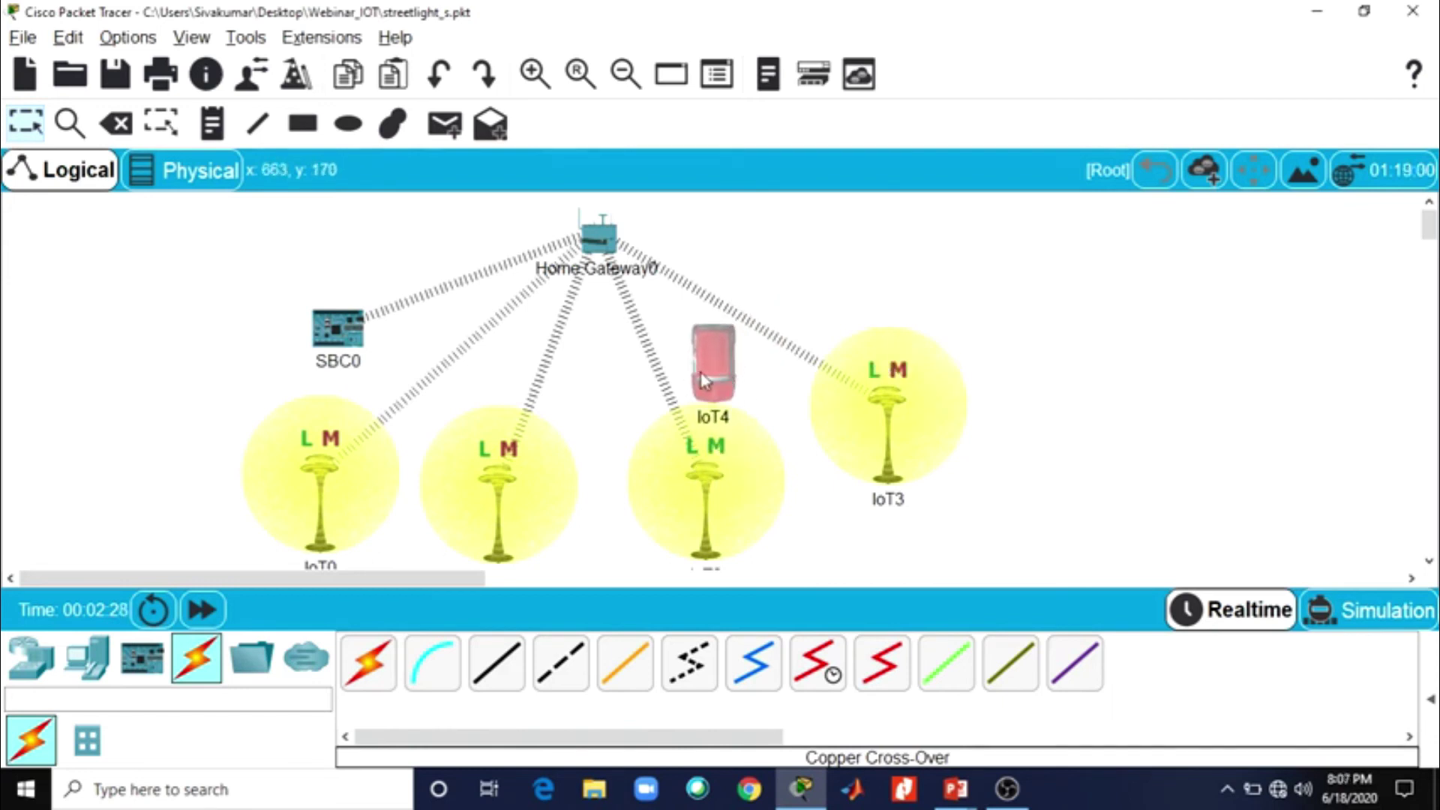
pyautogui.moveTo(705, 381); pyautogui.dragTo(516, 403)
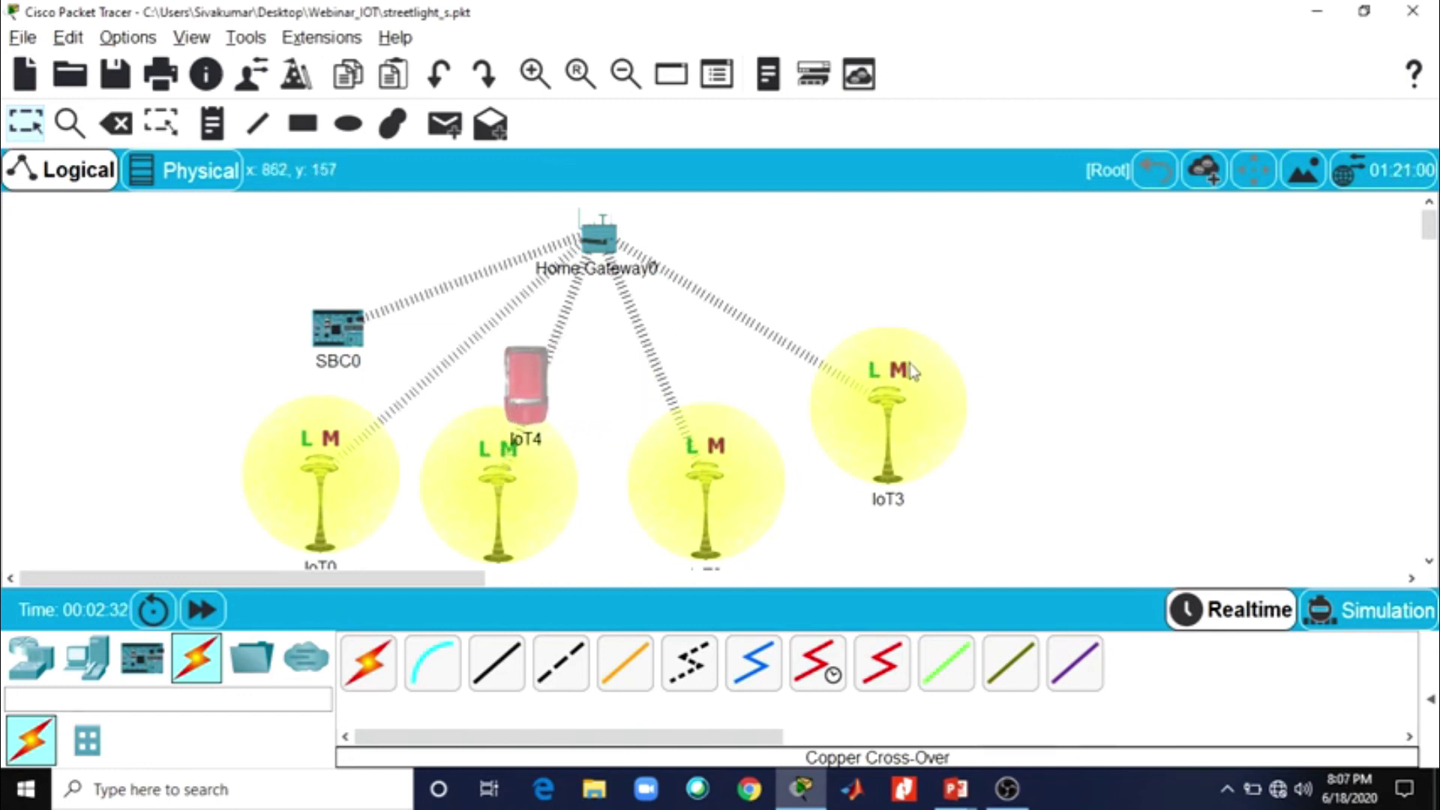
pyautogui.moveTo(524, 407); pyautogui.dragTo(383, 413)
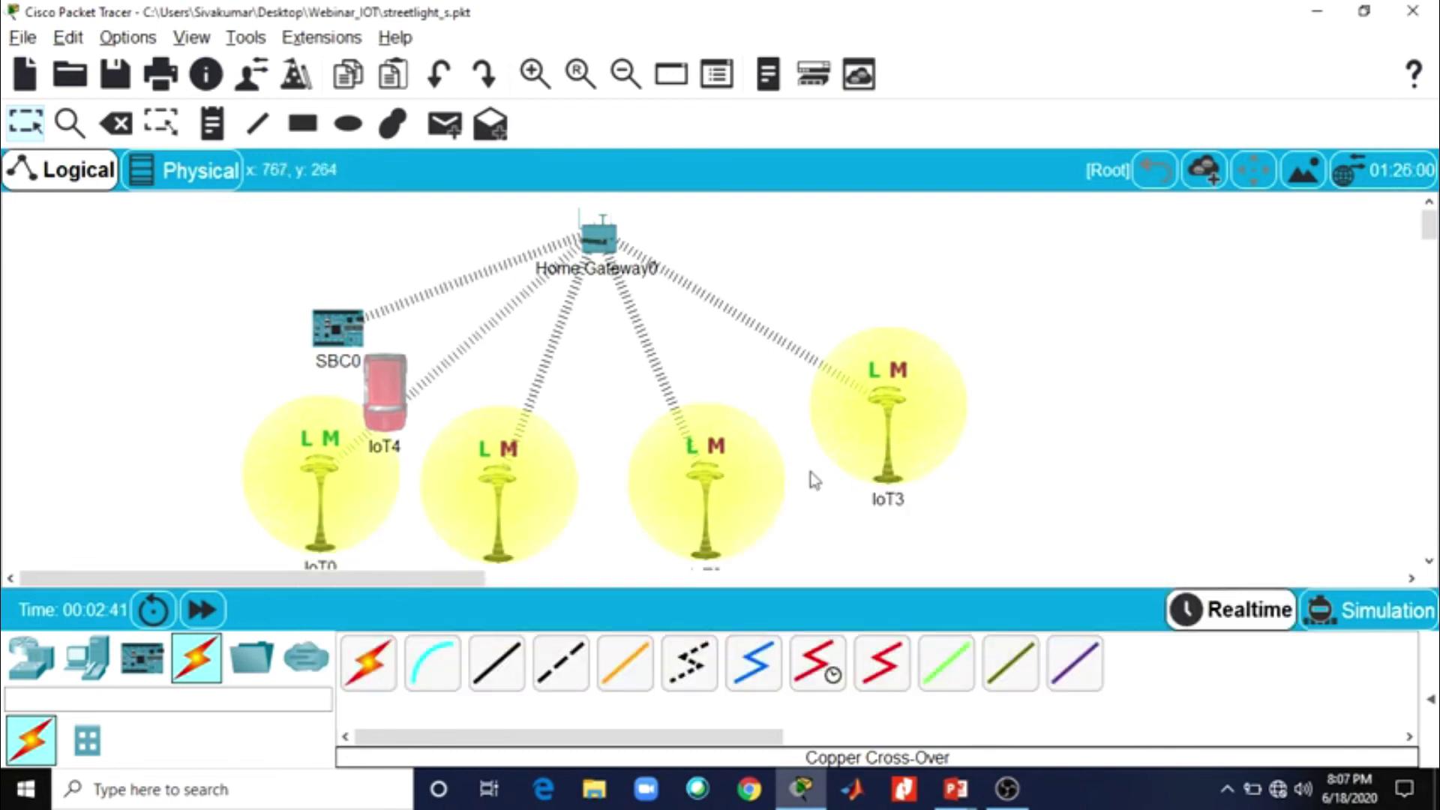
pyautogui.moveTo(382, 392); pyautogui.dragTo(1079, 346)
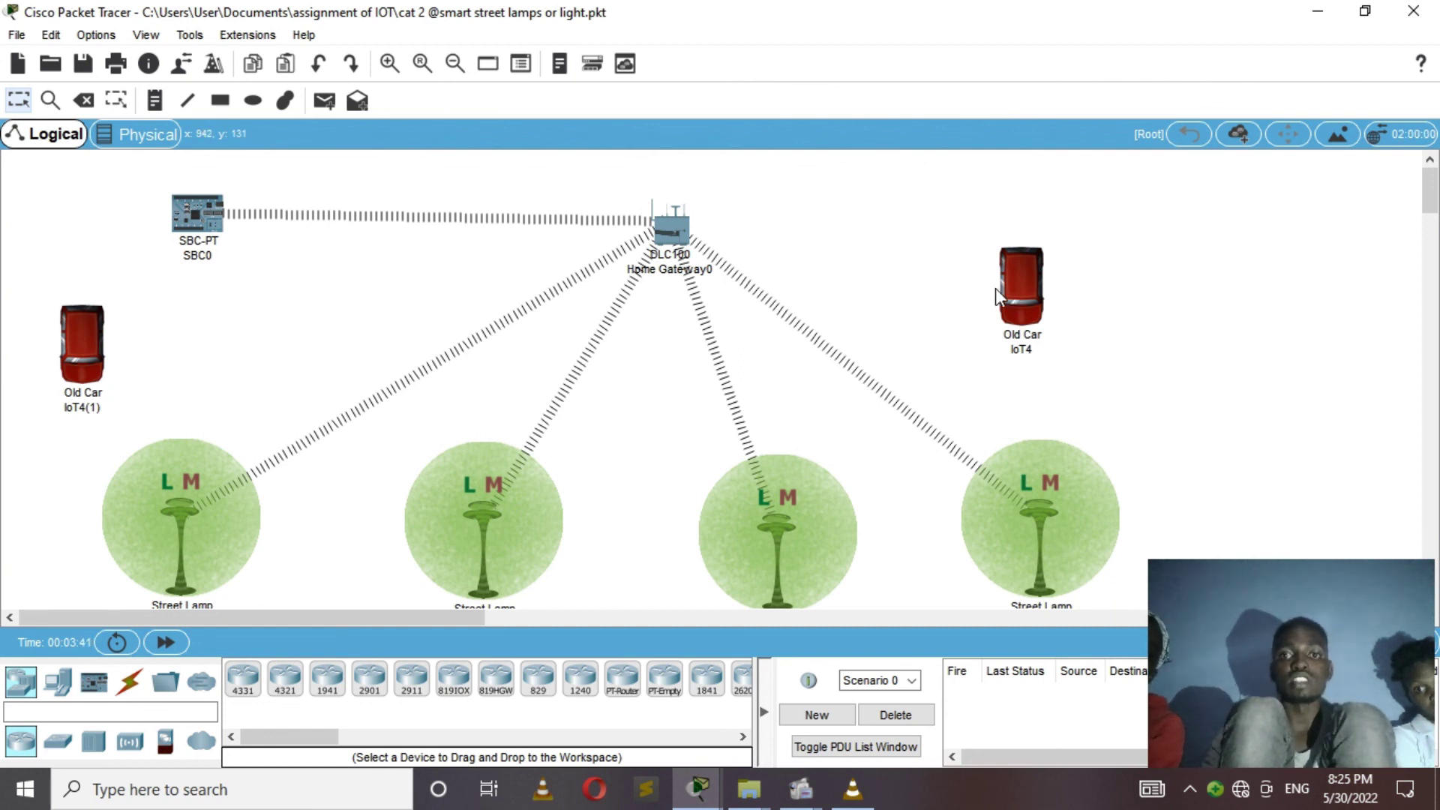
# Move Old Car IoT4 onto the right-hand lamp, ease it off, then park it beside the third lamp
pyautogui.moveTo(996, 288); pyautogui.dragTo(1094, 466)
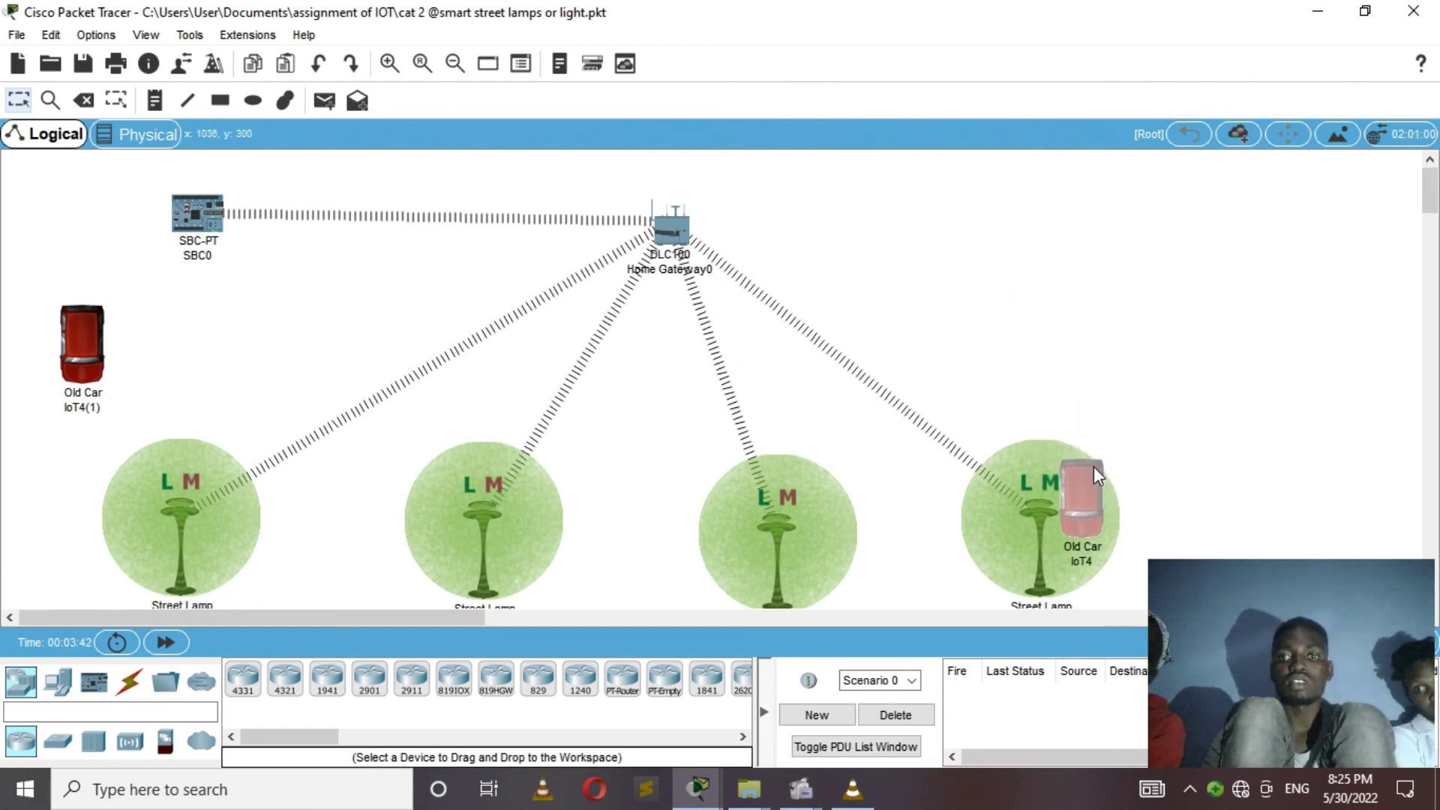
pyautogui.moveTo(1094, 467)
pyautogui.mouseDown()
pyautogui.moveTo(987, 327)
pyautogui.moveTo(1066, 459)
pyautogui.moveTo(1095, 478)
pyautogui.moveTo(894, 491)
pyautogui.mouseUp()
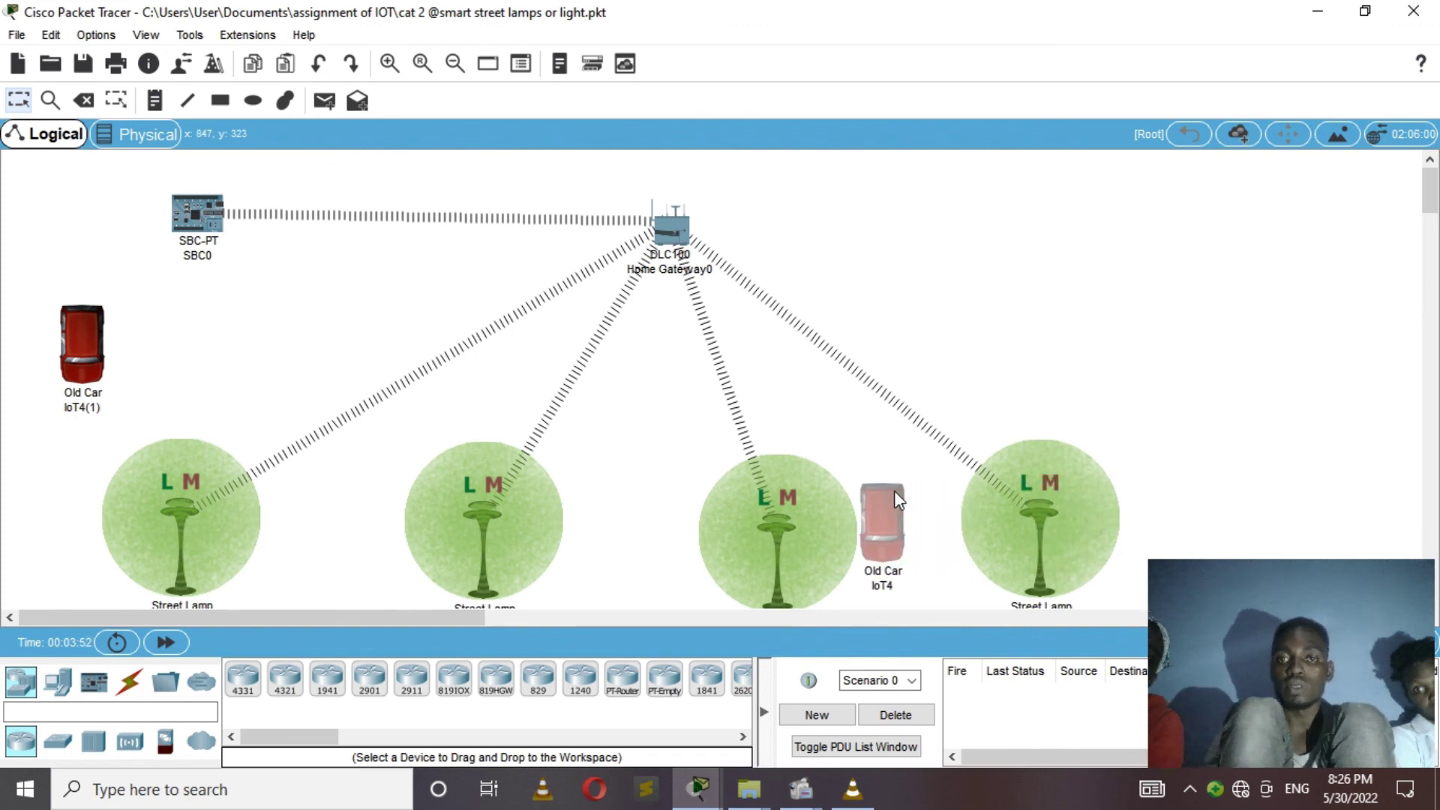
pyautogui.moveTo(895, 492)
pyautogui.mouseDown()
pyautogui.moveTo(524, 511)
pyautogui.moveTo(153, 499)
pyautogui.moveTo(442, 455)
pyautogui.moveTo(1045, 481)
pyautogui.moveTo(1094, 418)
pyautogui.moveTo(1040, 242)
pyautogui.mouseUp()
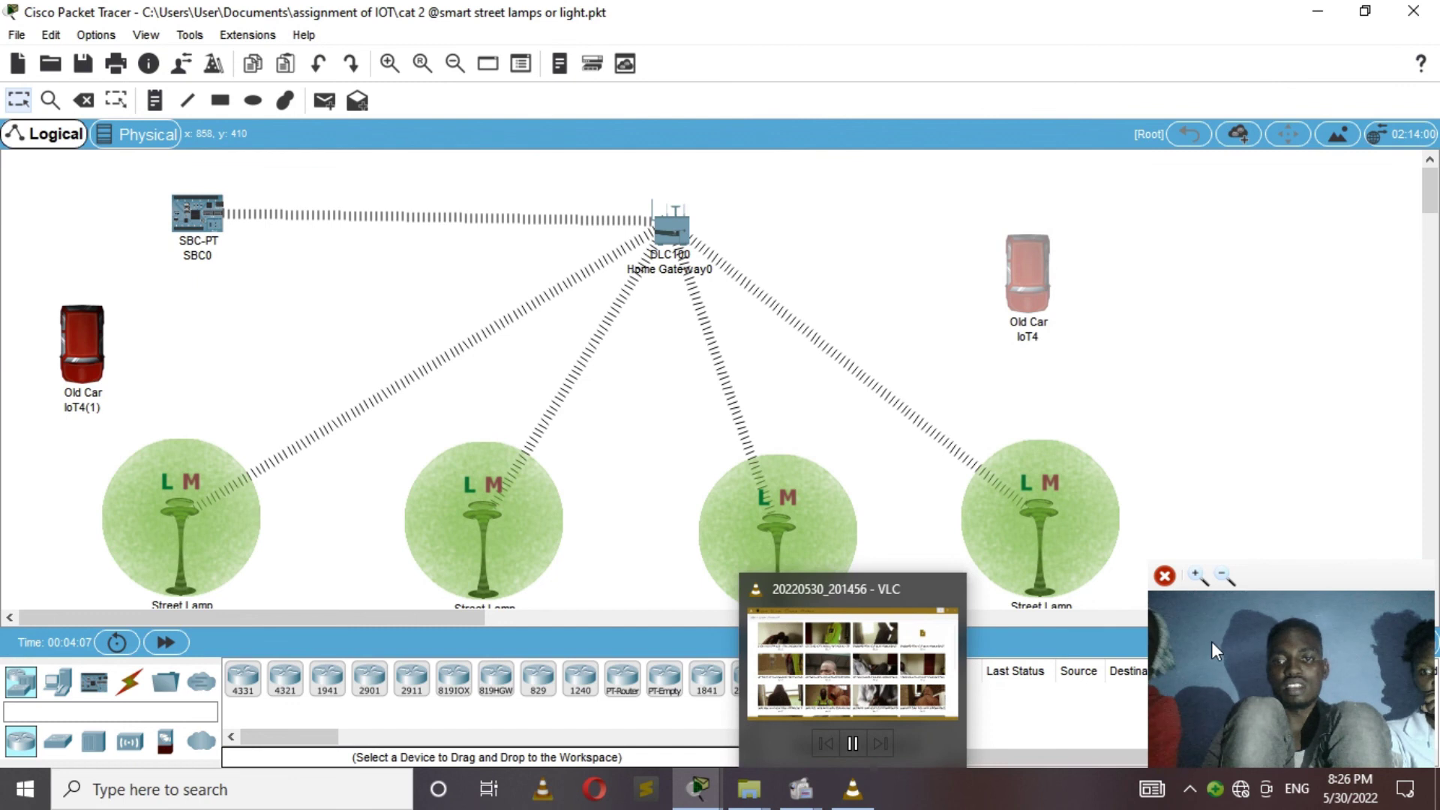
pyautogui.moveTo(800, 787)
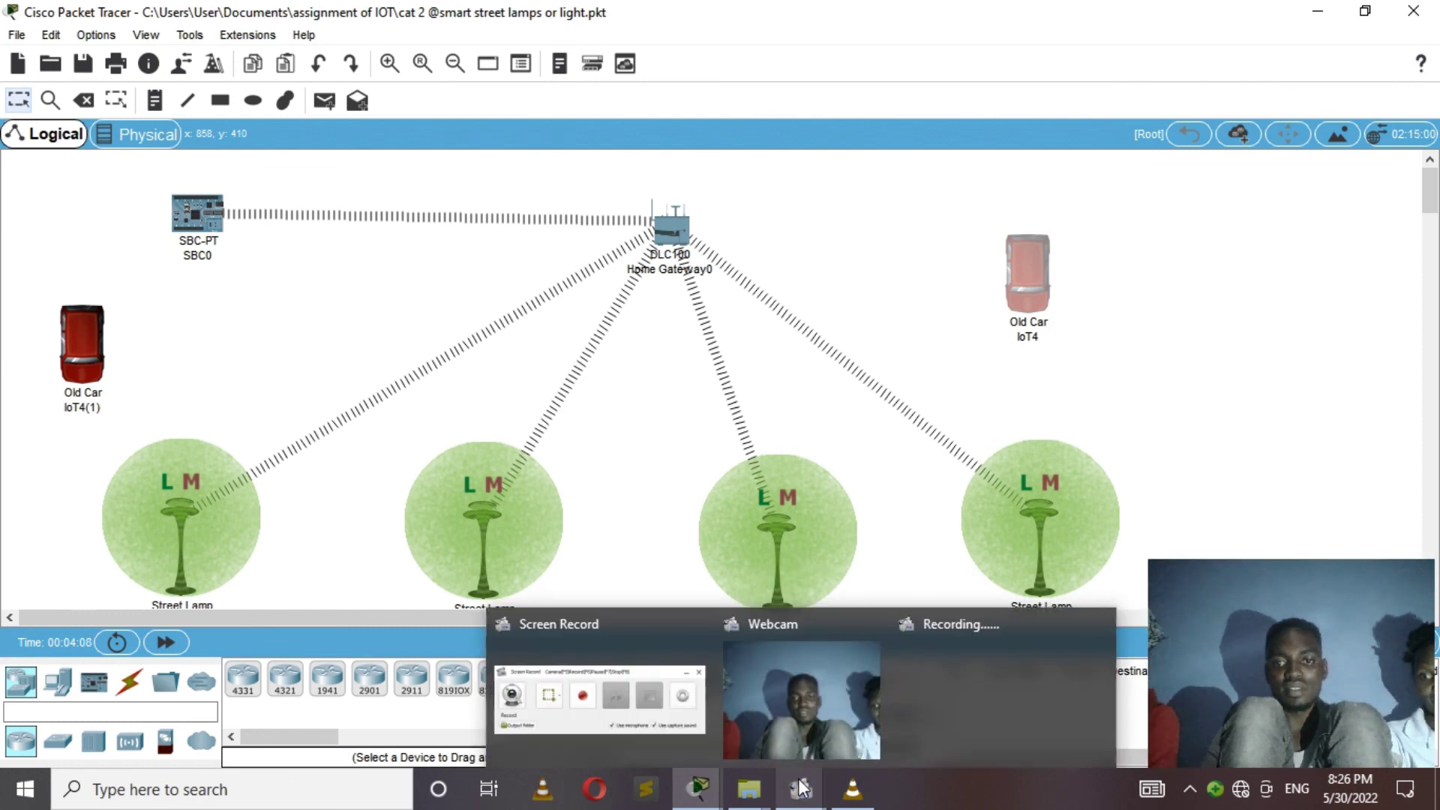
pyautogui.click(627, 714)
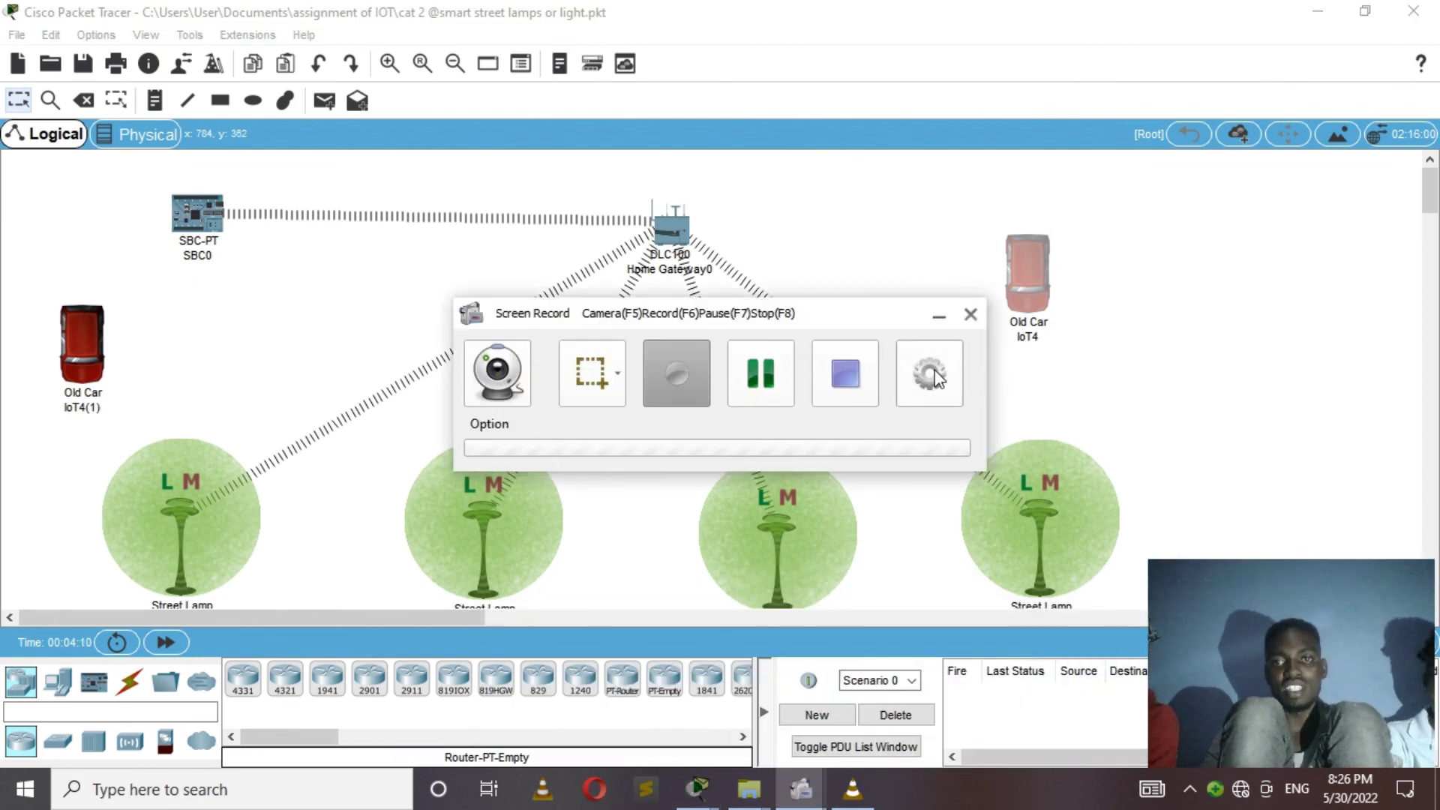